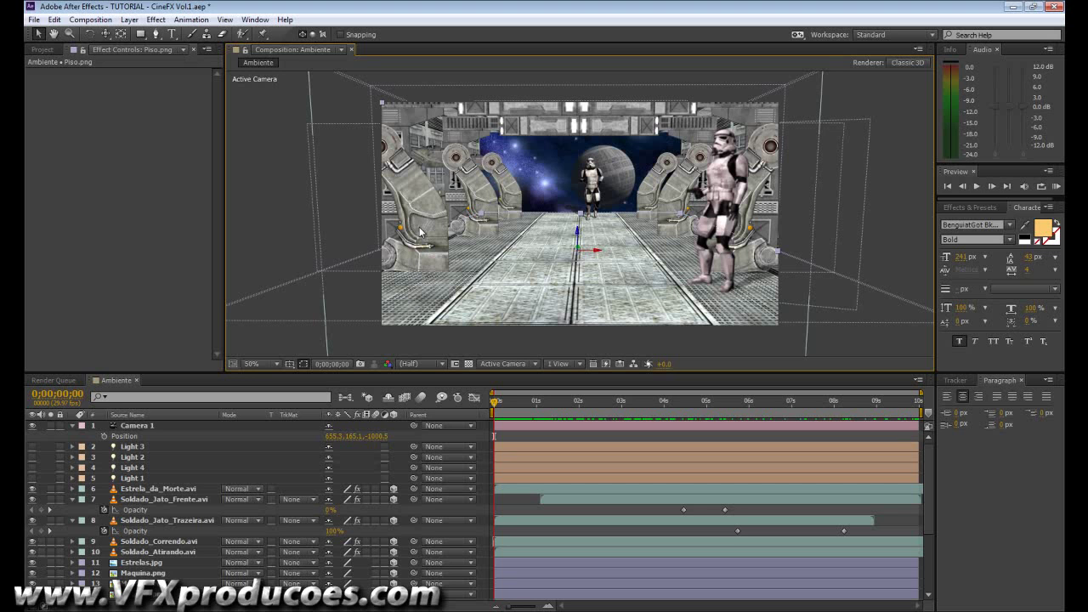
- Start keyframing Camera 1's Position at 0;00;00;00 with its X value set to 780.3
drag(493, 402, 492, 408)
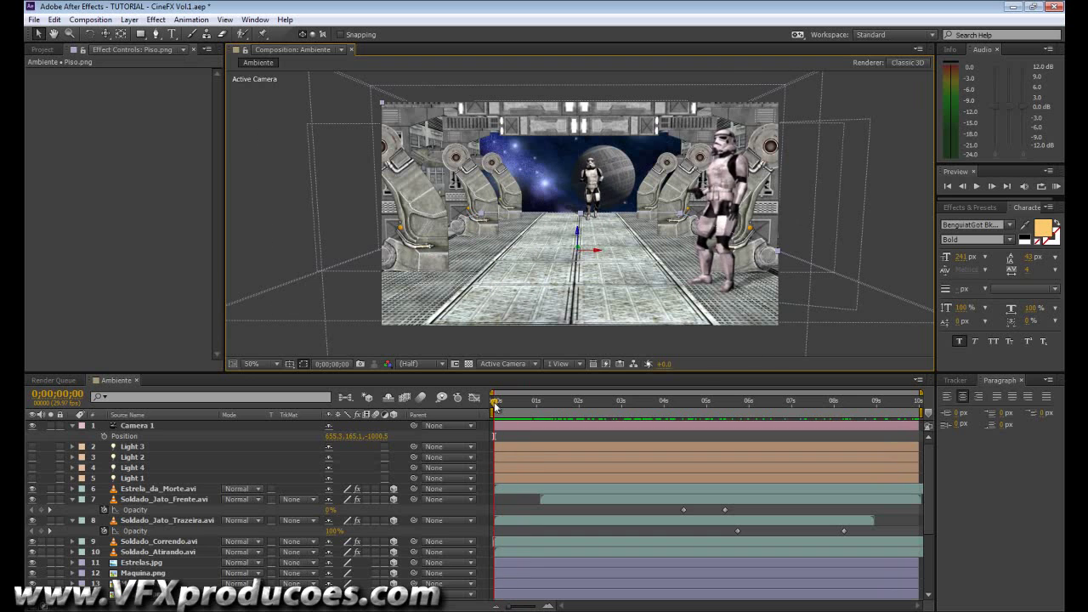
click(138, 426)
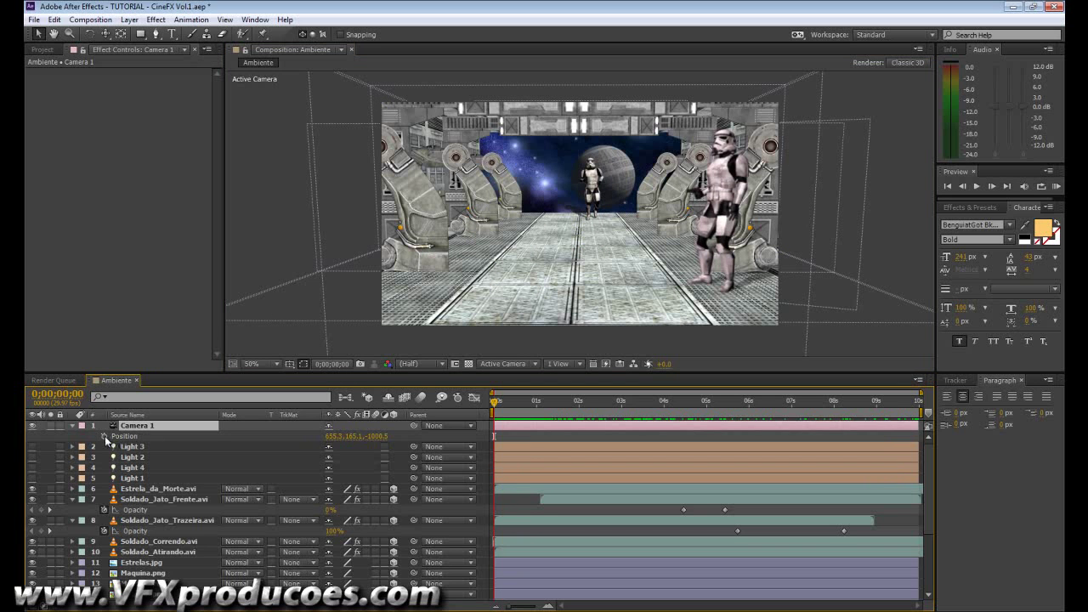
click(105, 437)
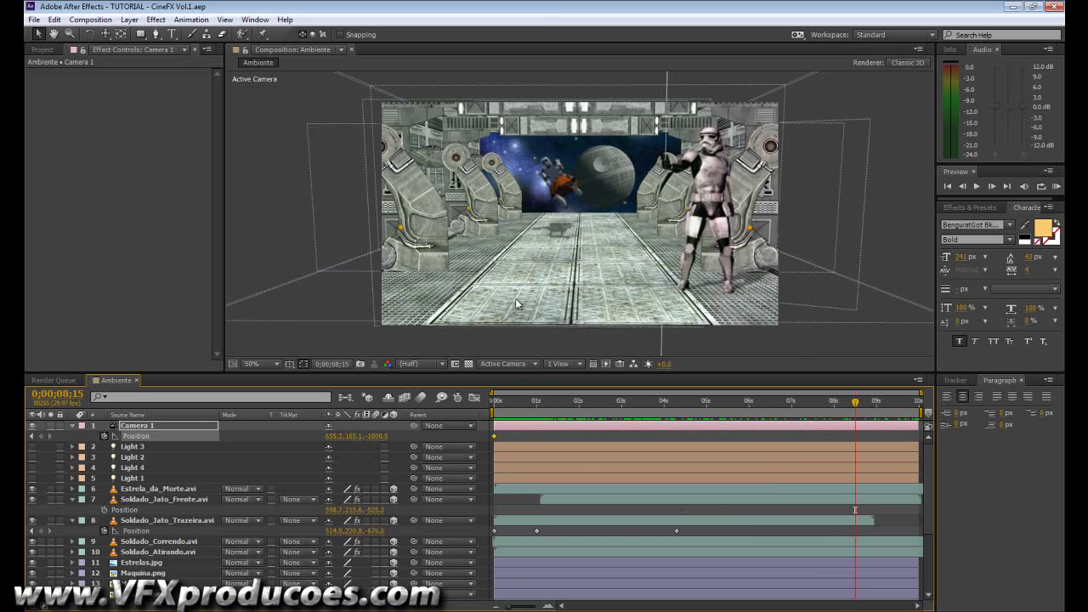
drag(513, 412, 493, 411)
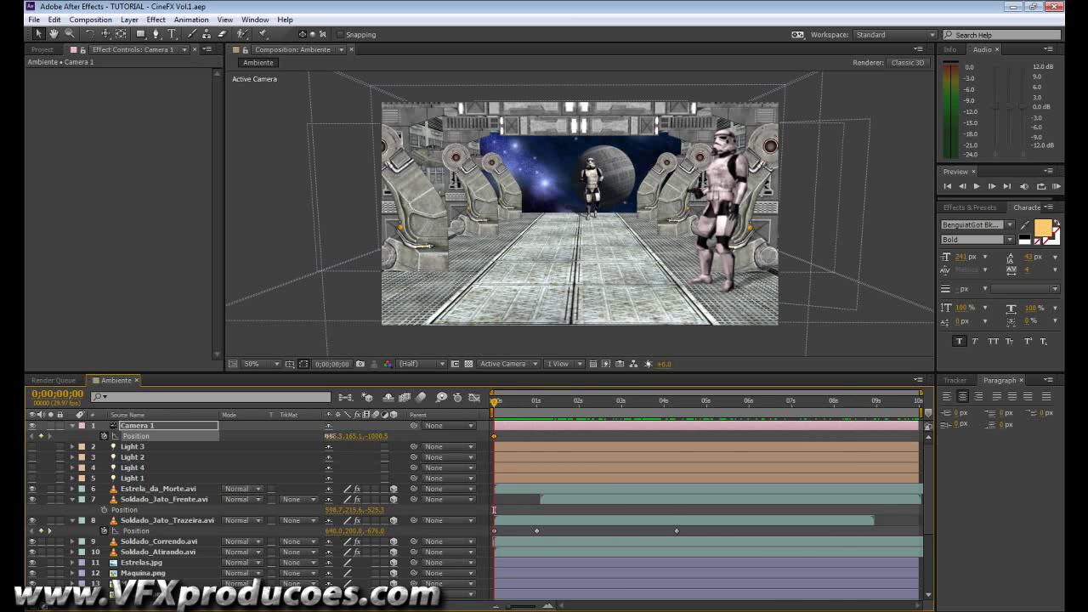
drag(330, 436, 408, 436)
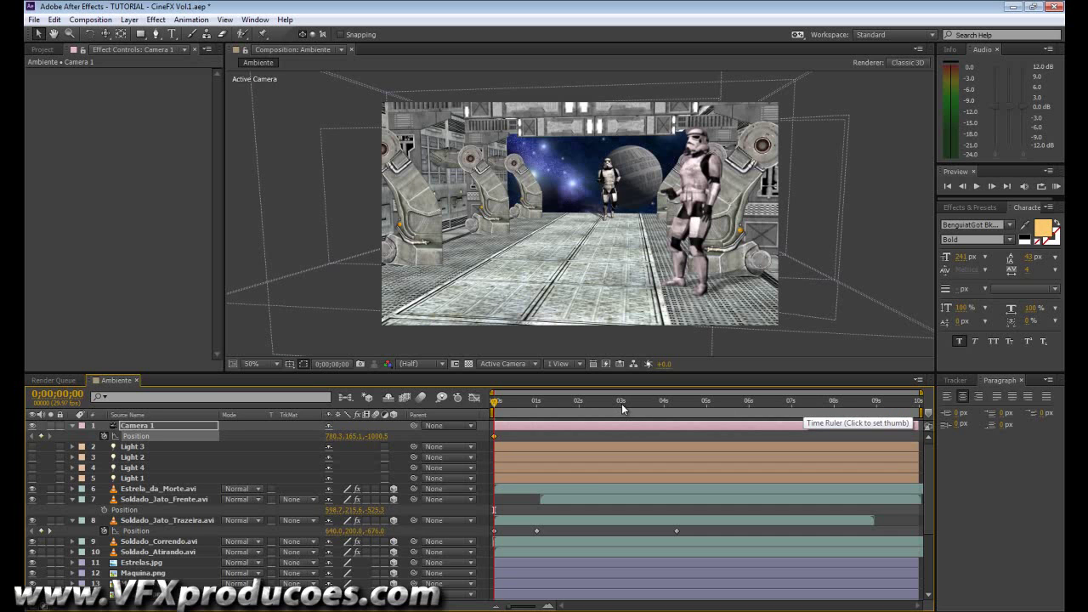
- Keyframe Camera 1's Position at 0;00;02;01 with X at 492.3 and at 0;00;08;00 with Z at -843.5
click(580, 406)
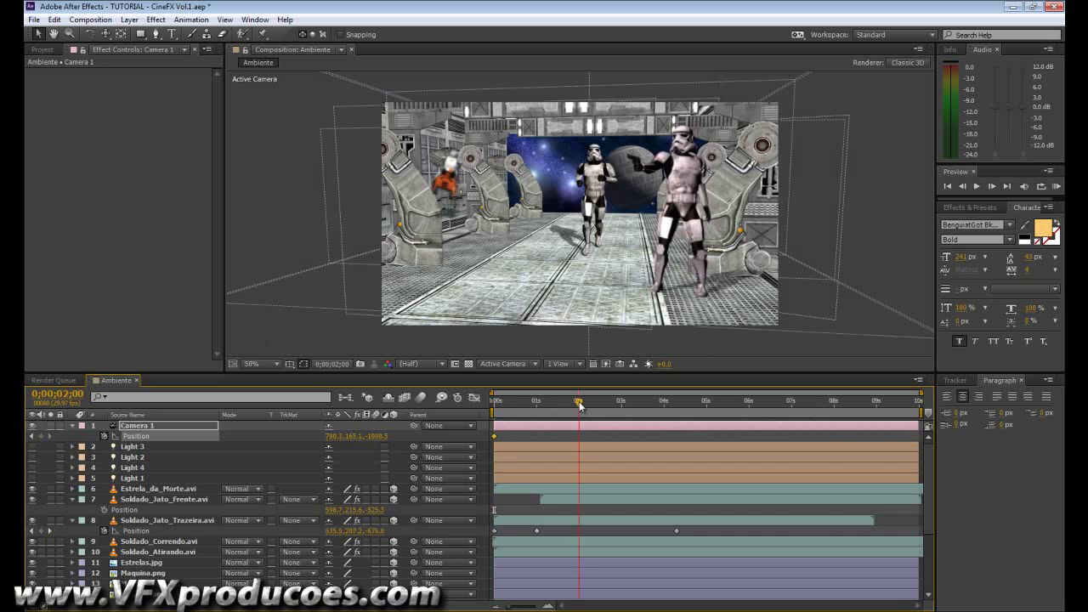
mouse_move(580, 402)
mouse_down()
mouse_move(625, 404)
mouse_move(581, 404)
mouse_up()
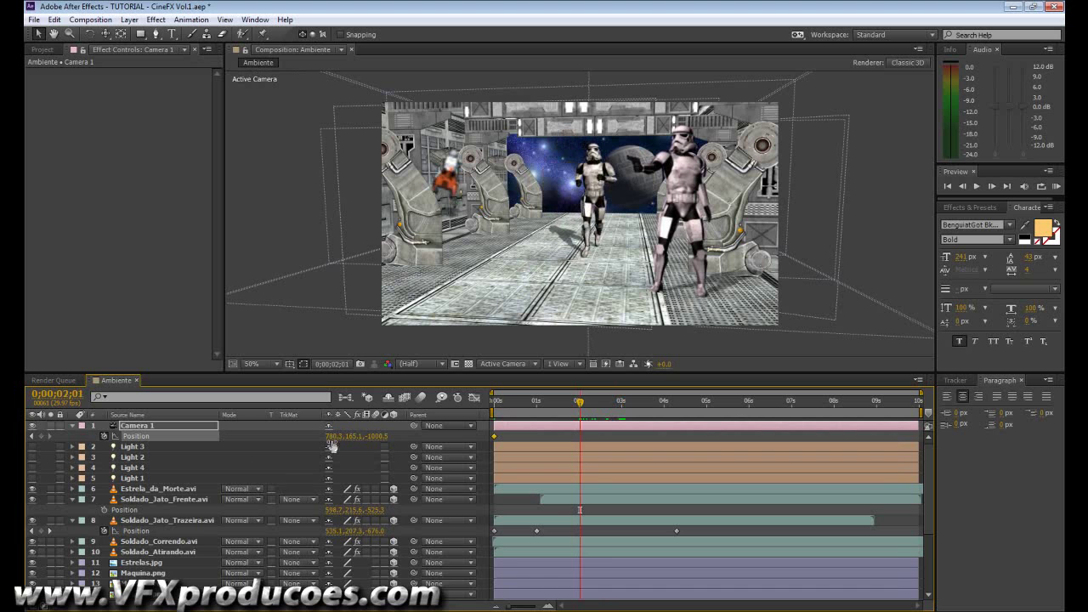
drag(331, 437, 158, 435)
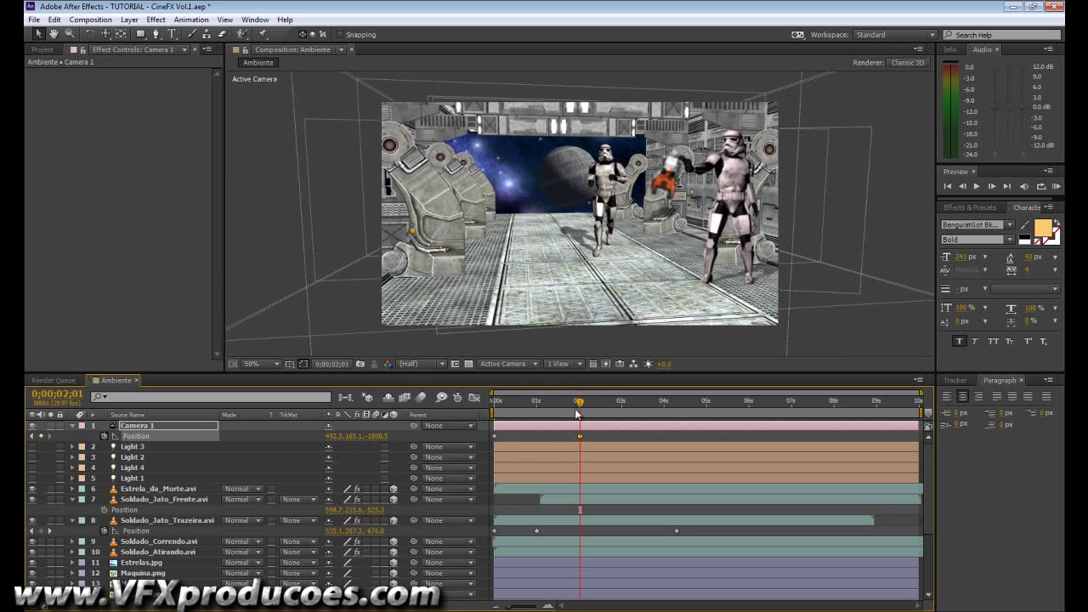
drag(579, 406, 793, 409)
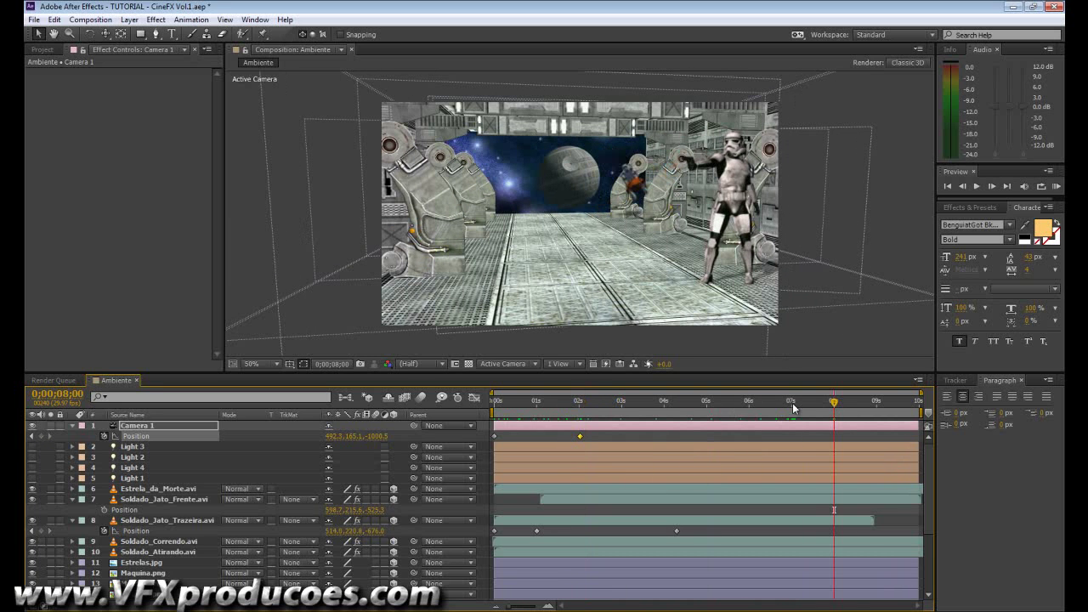
drag(377, 436, 474, 436)
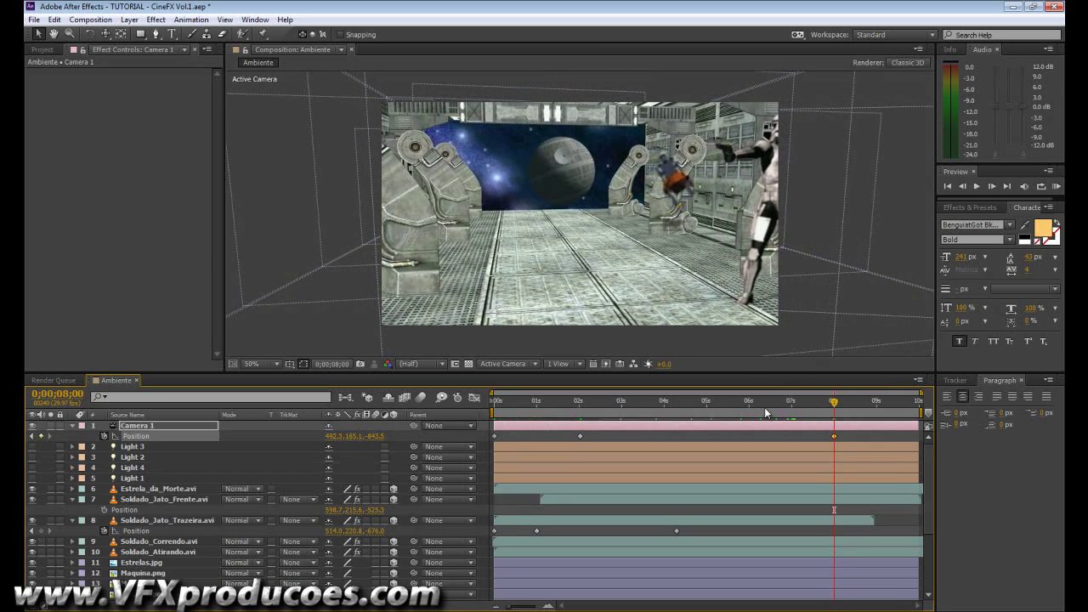
- Set the X position of Soldado_Jato_Trazeira.avi to 415.0 at its existing keyframe at 0;00;04;09
drag(833, 404, 676, 400)
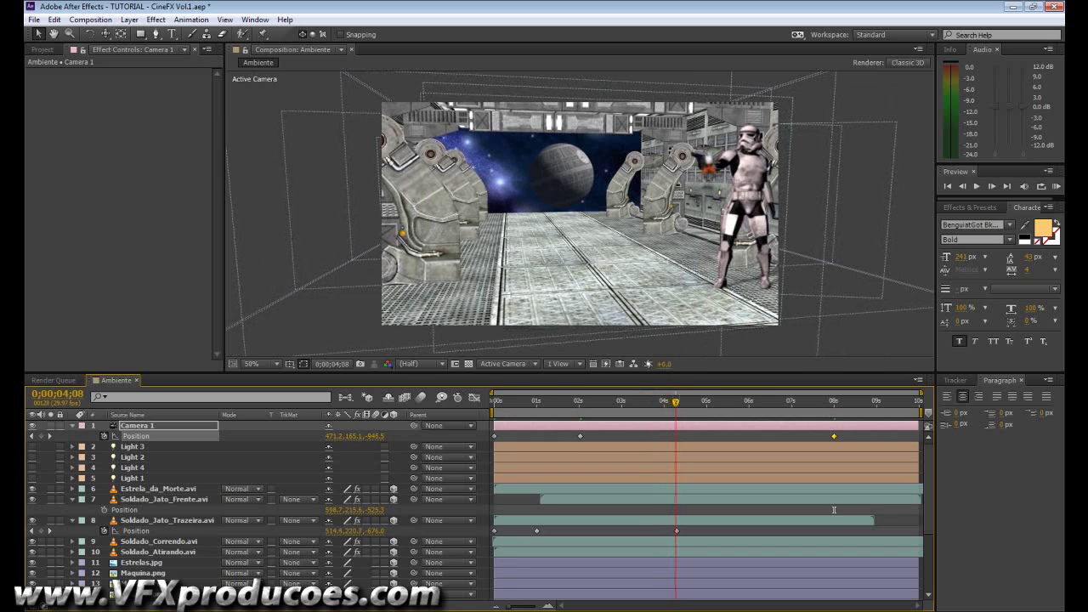
click(50, 531)
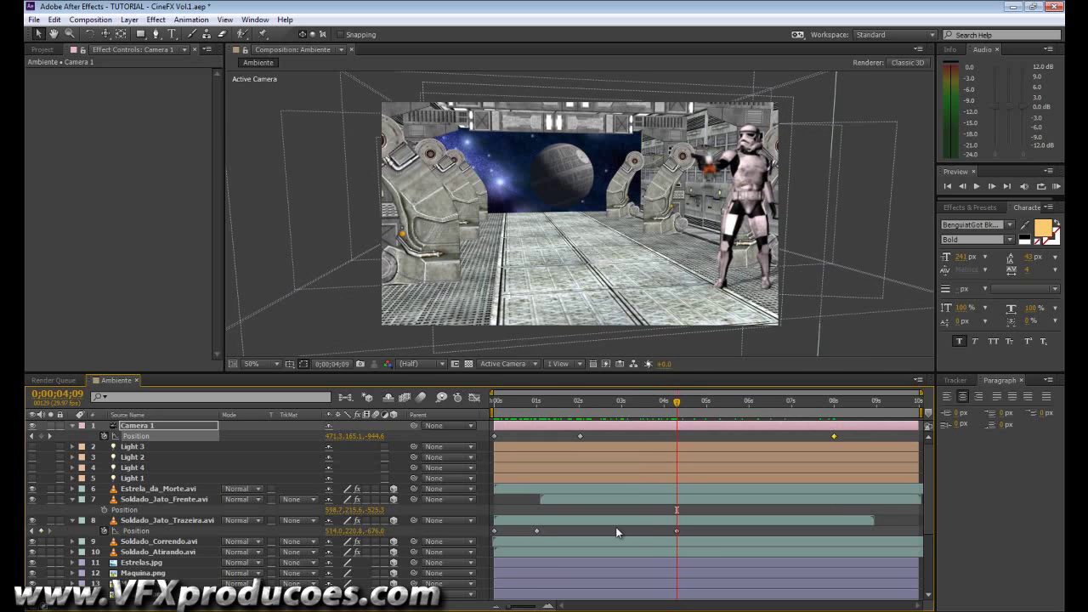
click(177, 523)
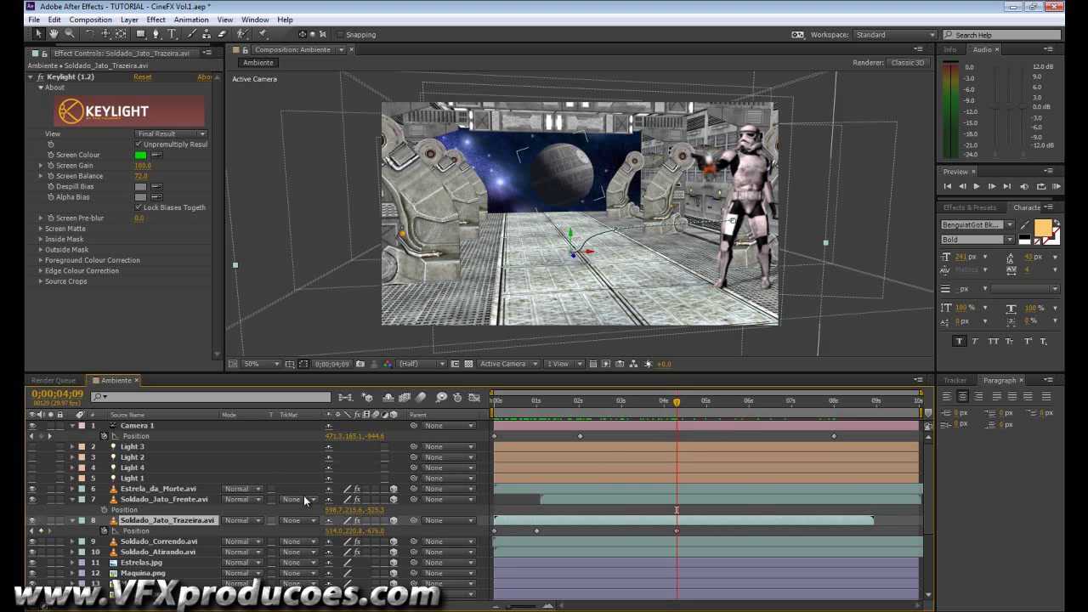
drag(331, 528, 272, 529)
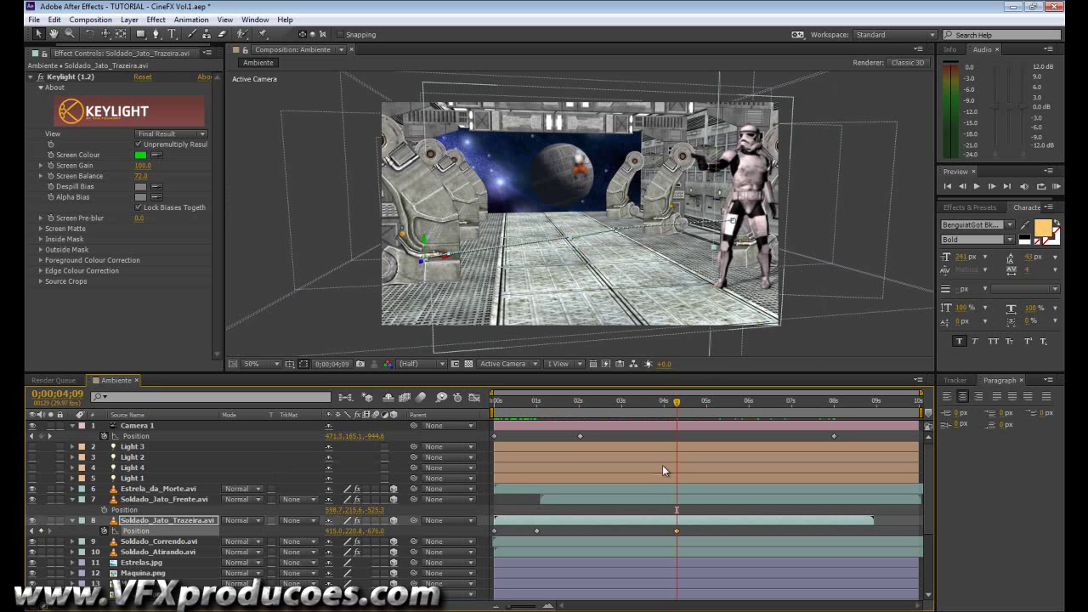
- Keyframe Soldado_Jato_Trazeira.avi's X position at about 510 at 0;00;01;00 and about 440 at 0;00;02;01
drag(677, 404, 537, 403)
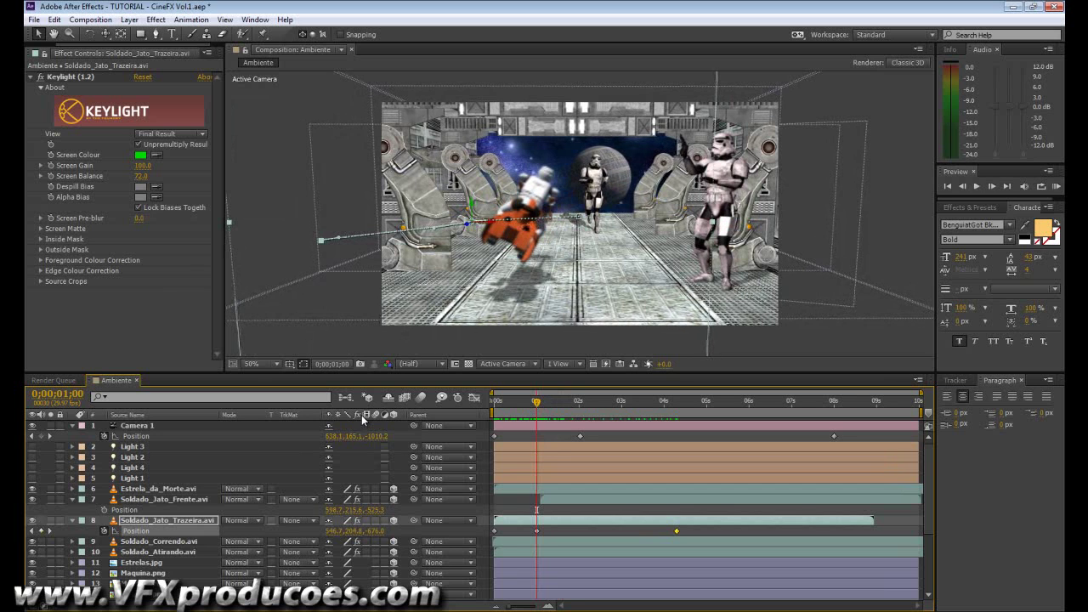
drag(330, 533, 305, 529)
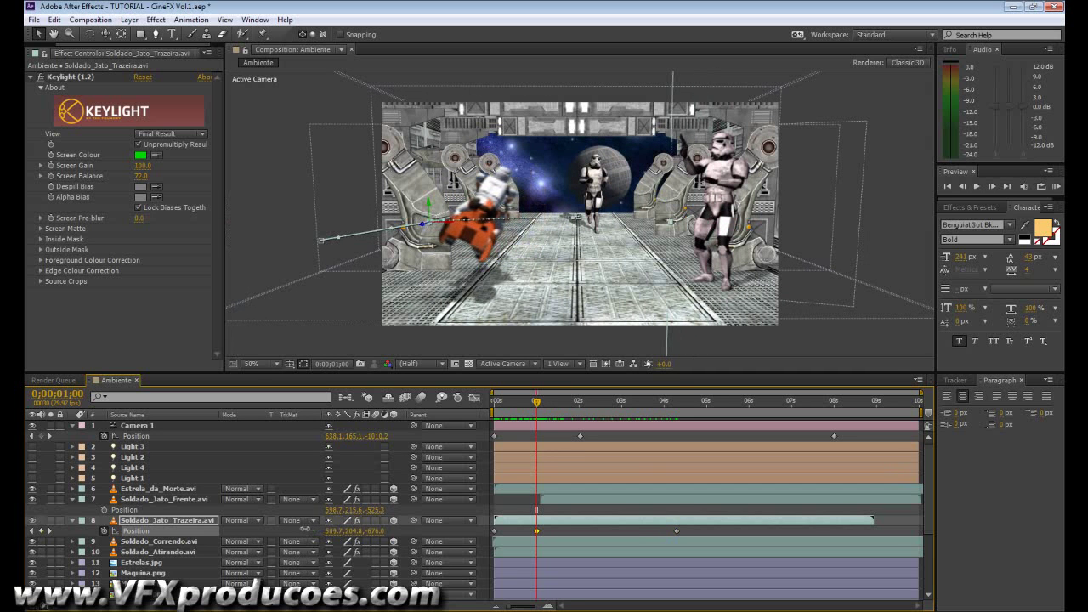
click(535, 408)
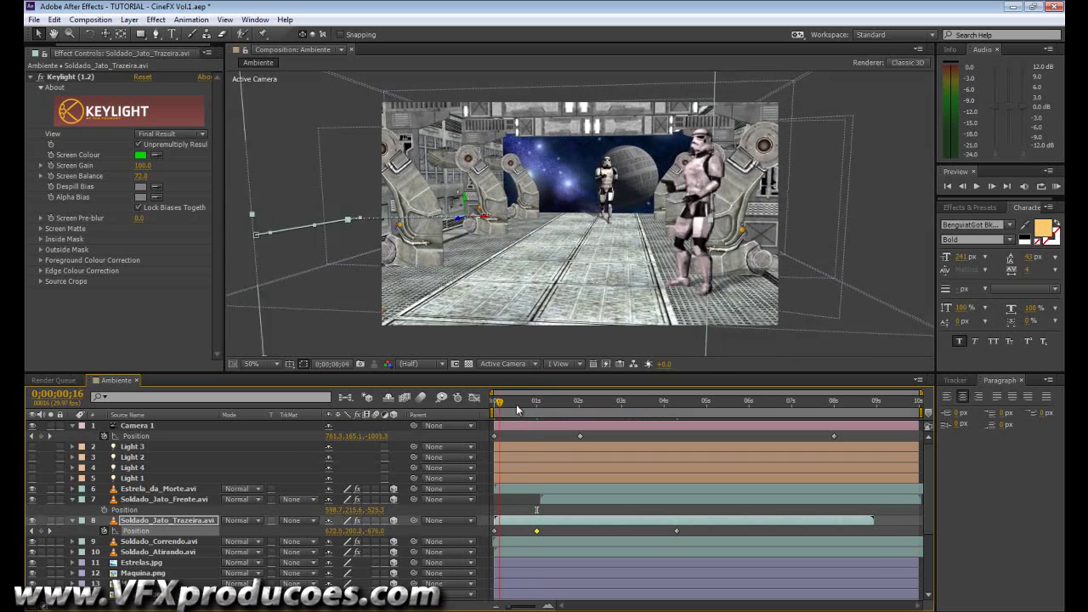
drag(535, 408, 580, 409)
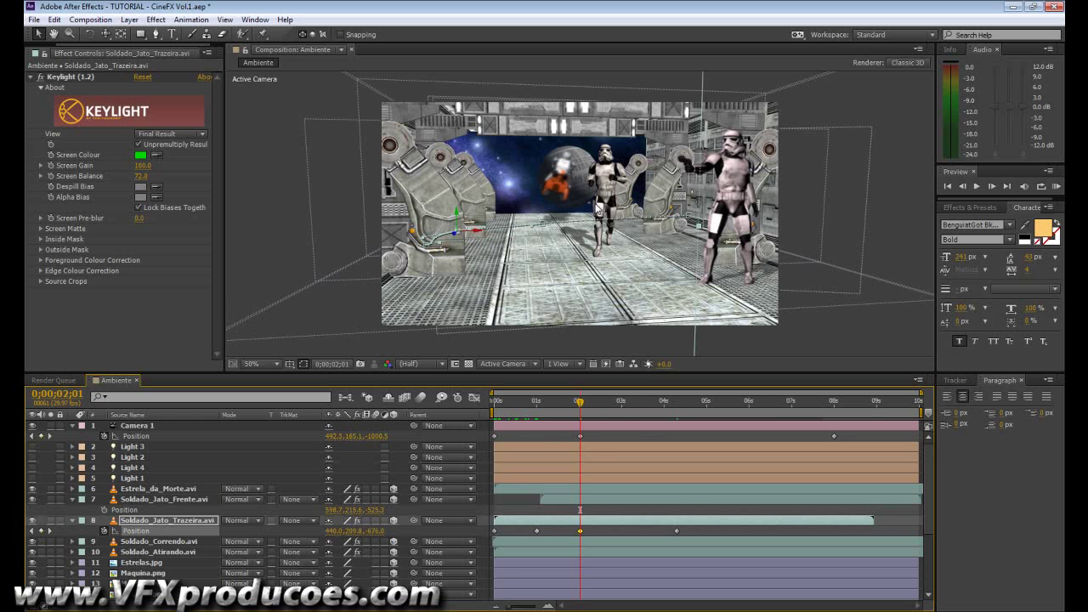
- Move both Opacity keyframes of Soldado_Jato_Trazeira.avi earlier, to about 4.6 s and 6.4 s
drag(582, 409, 700, 404)
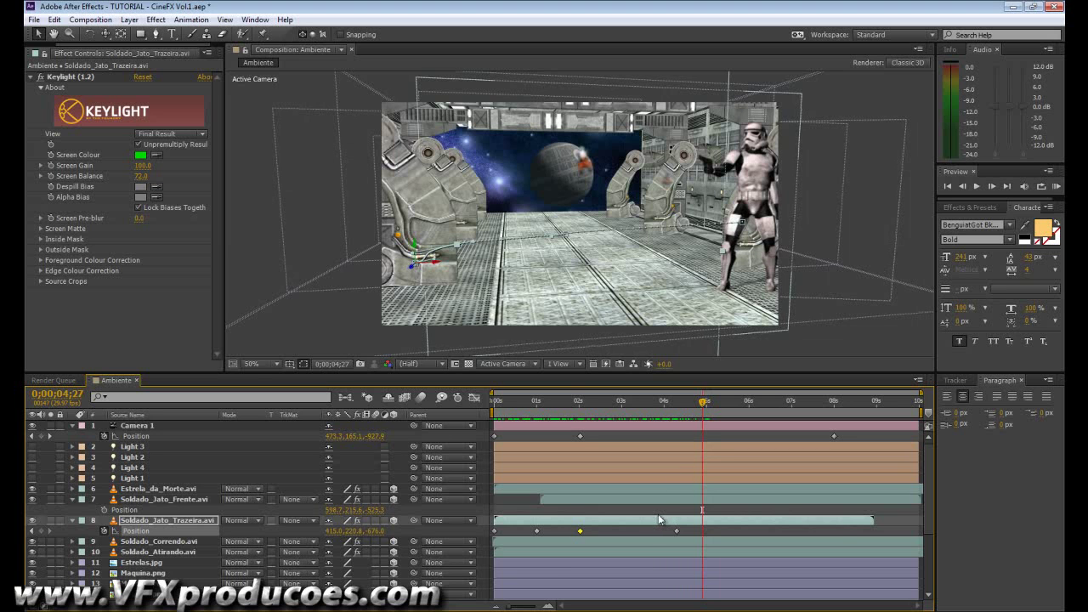
key(t)
click(806, 534)
drag(805, 534, 731, 534)
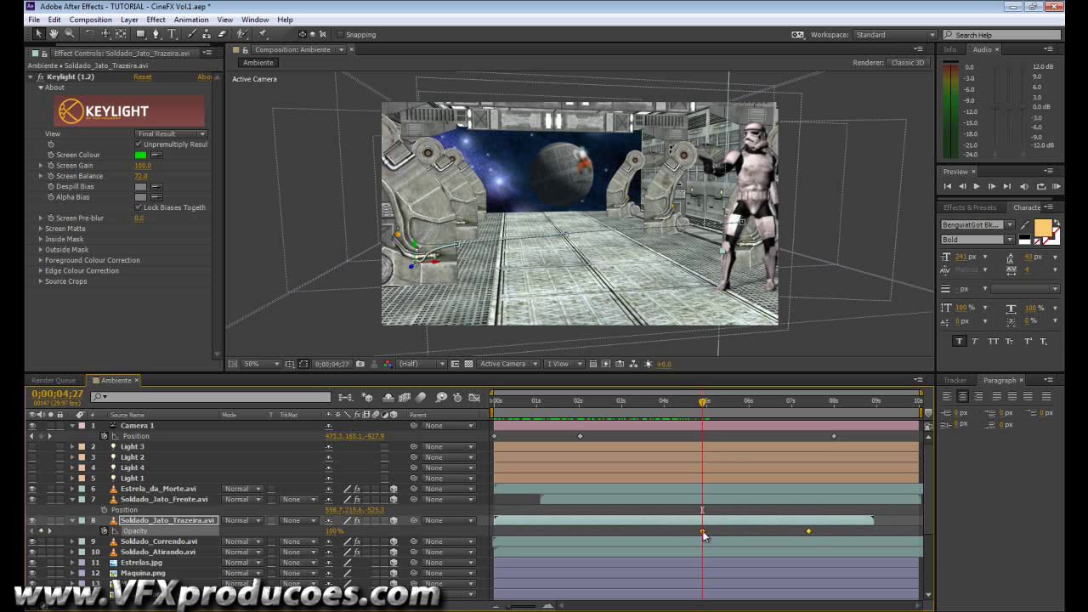
drag(706, 404, 758, 408)
drag(799, 532, 765, 534)
click(808, 535)
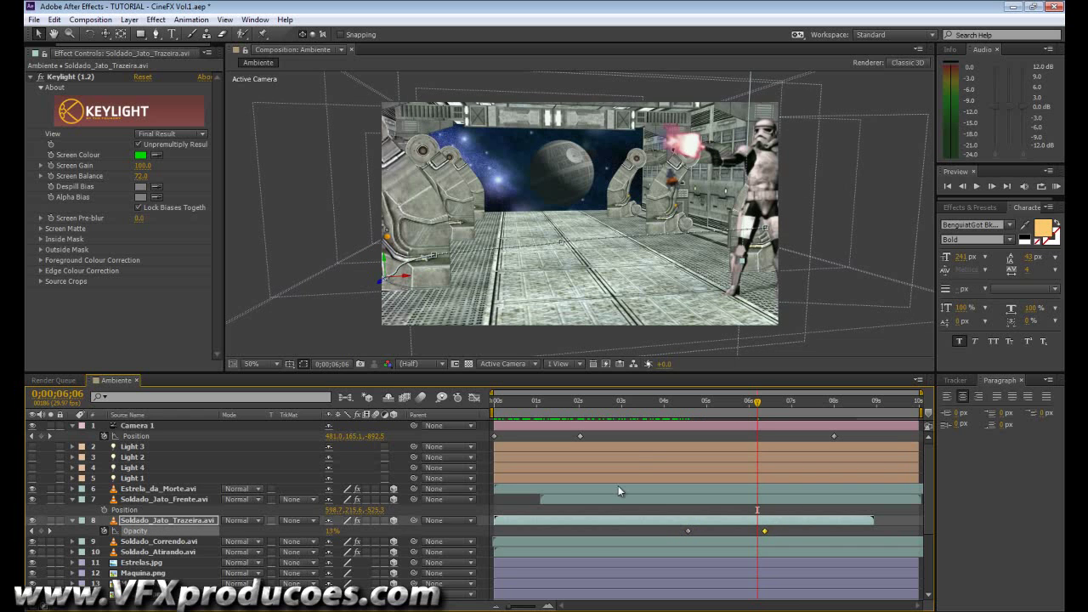
- Keyframe Soldado_Jato_Frente.avi's Position at 0;00;09;13, and add a keyframe with a lower X value at 0;00;06;07
click(73, 522)
click(555, 498)
drag(542, 403, 895, 406)
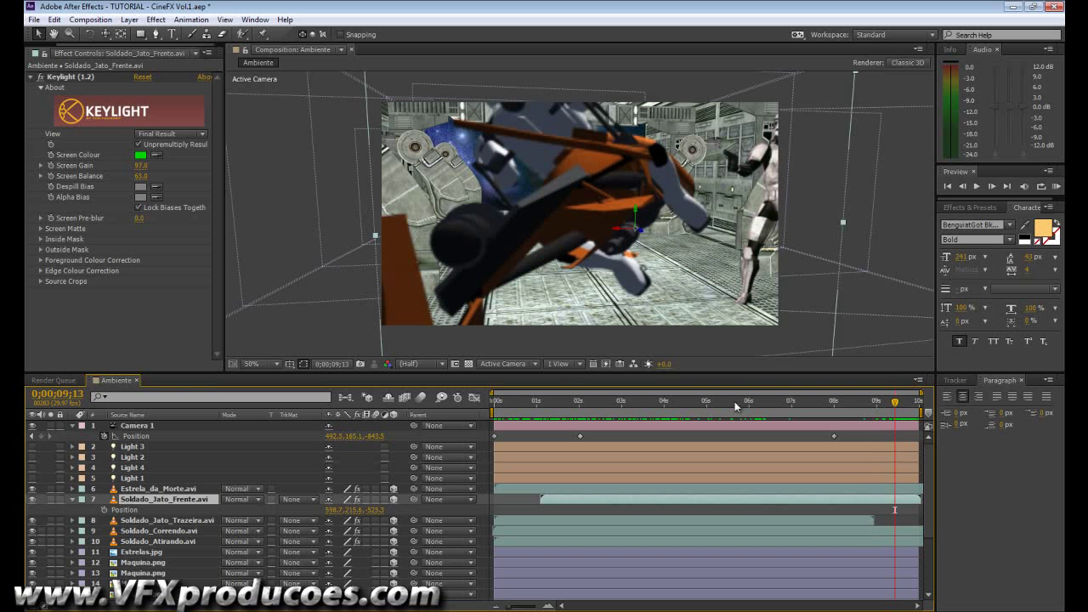
click(103, 510)
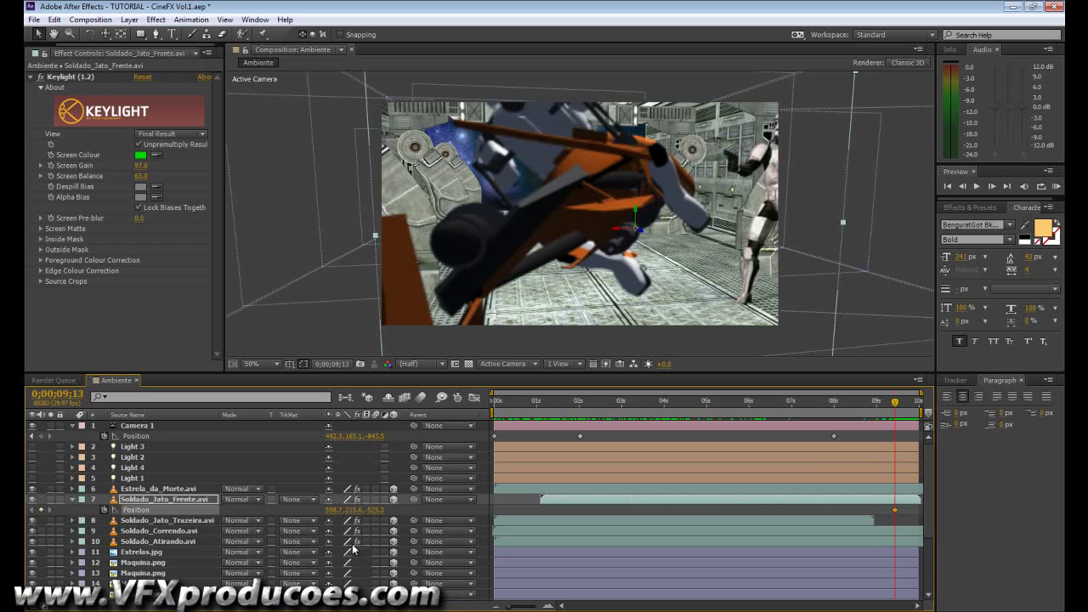
drag(895, 407, 762, 405)
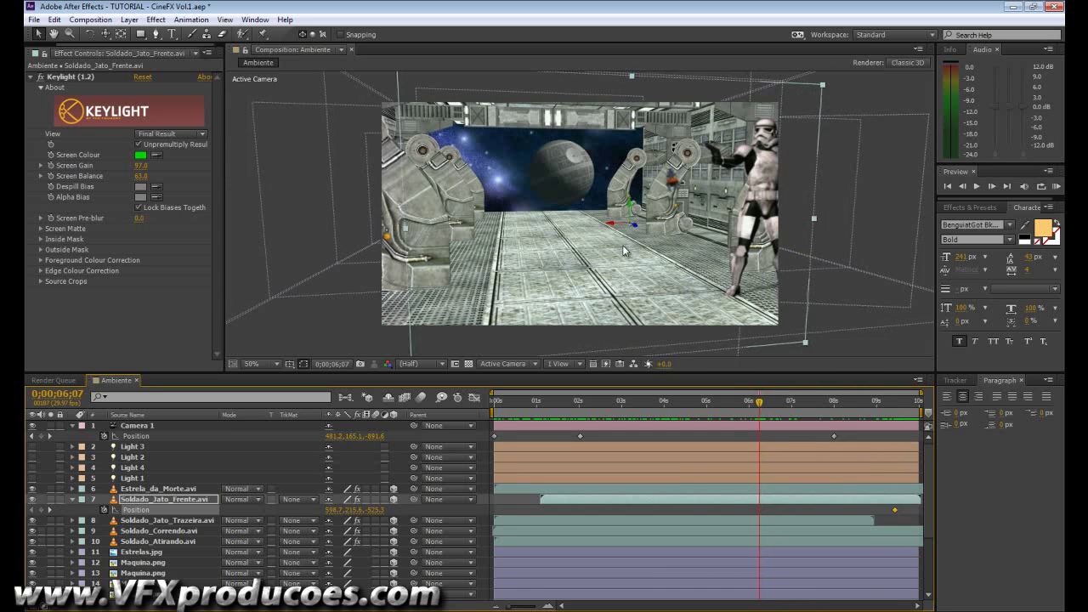
drag(340, 509, 262, 510)
drag(759, 402, 824, 487)
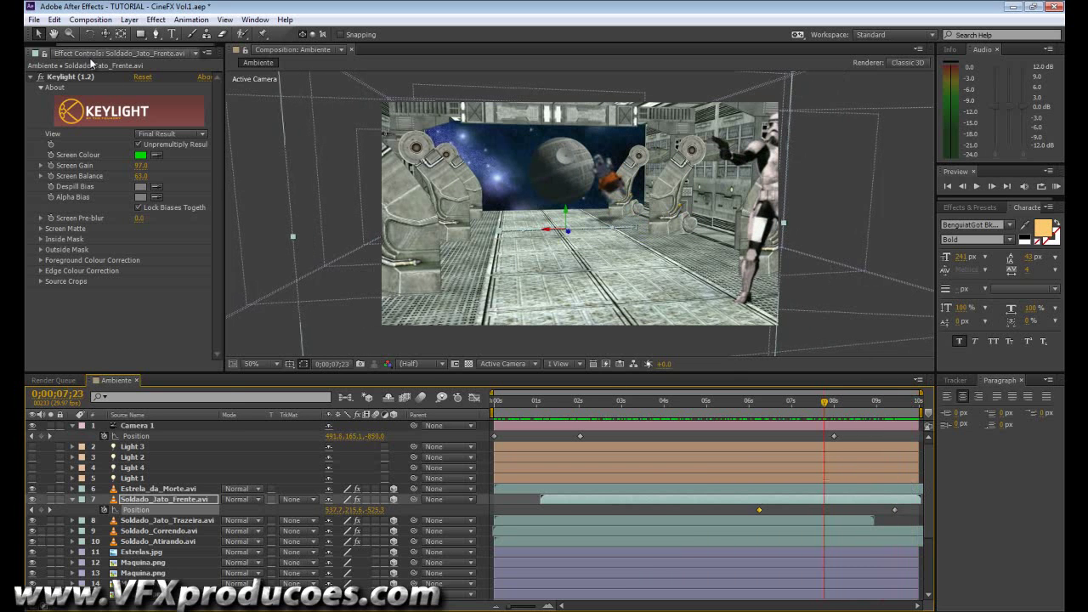
- Save the project and hide the Estrela_da_Morte.avi layer and the four Soldado layers
click(33, 18)
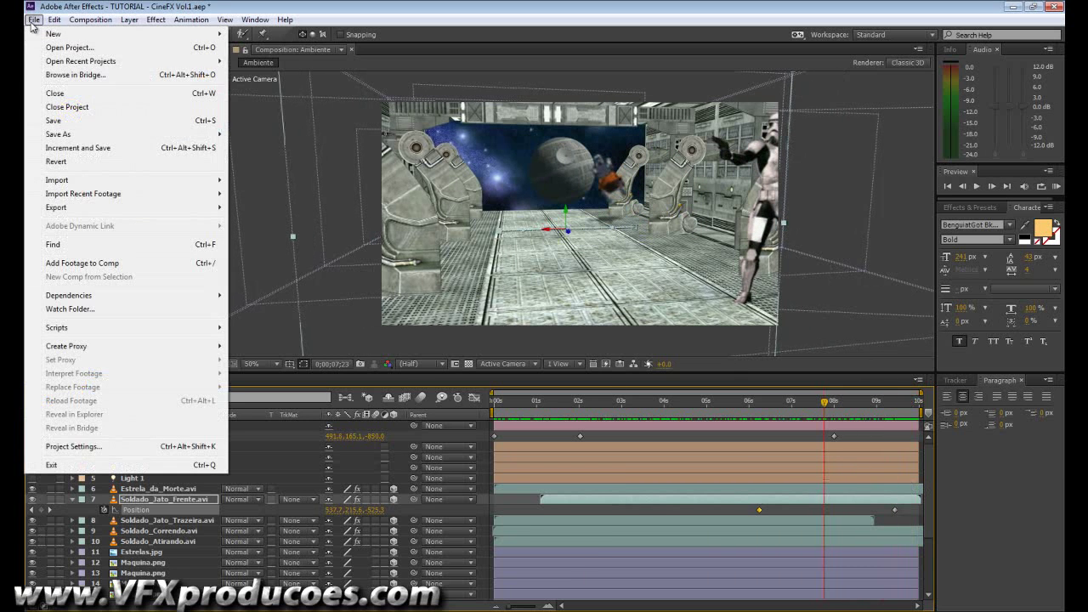
click(53, 121)
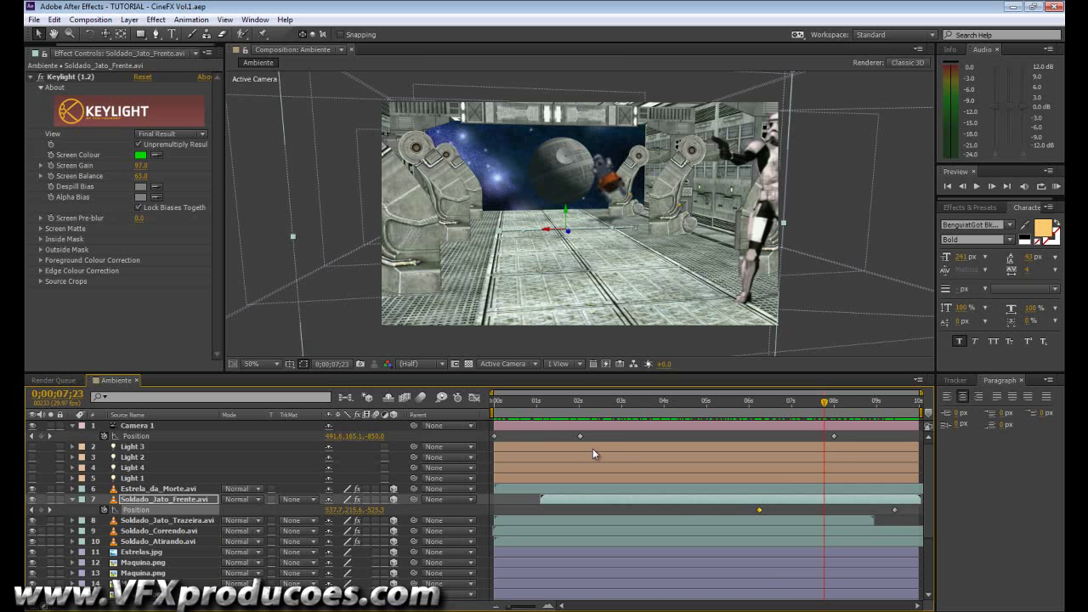
click(32, 530)
click(32, 541)
click(33, 521)
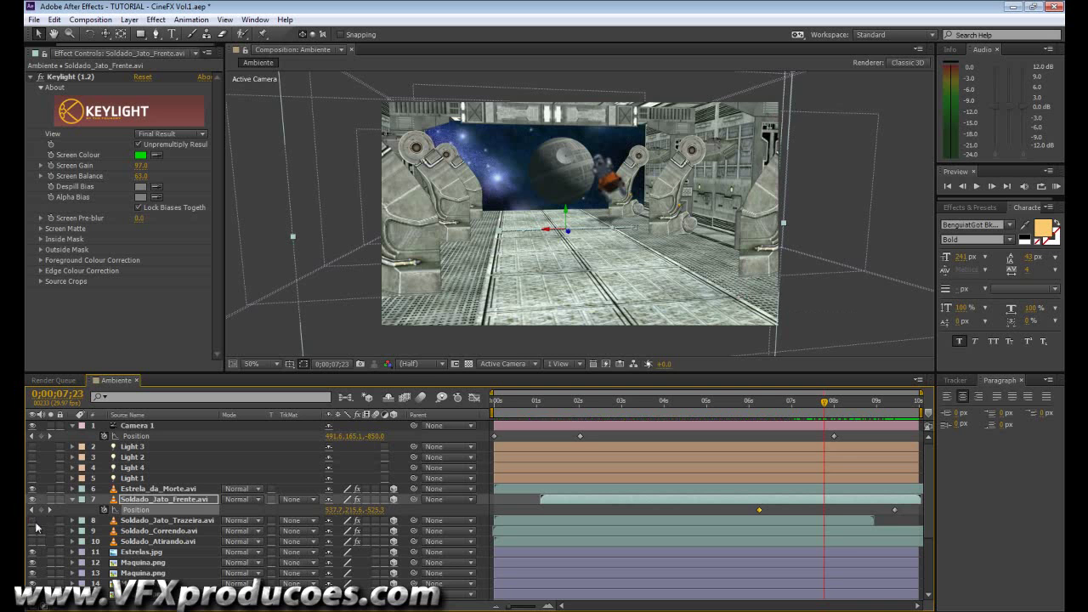
click(32, 499)
click(32, 489)
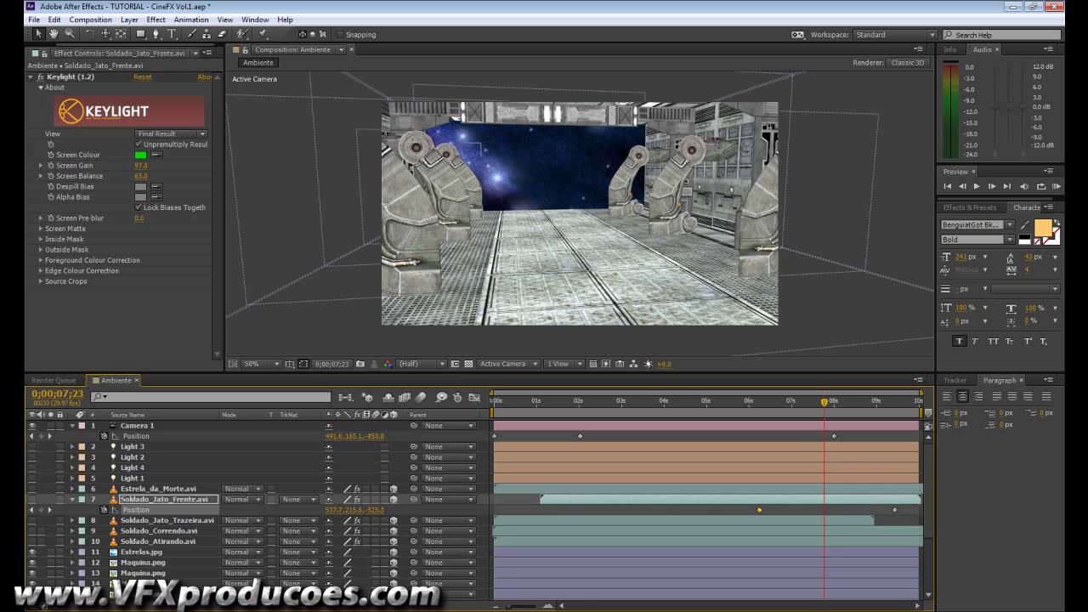
- Pre-compose the rear Maquina.png layer on the corridor's left side as "Maq 3D", leaving all attributes in Ambiente
click(473, 147)
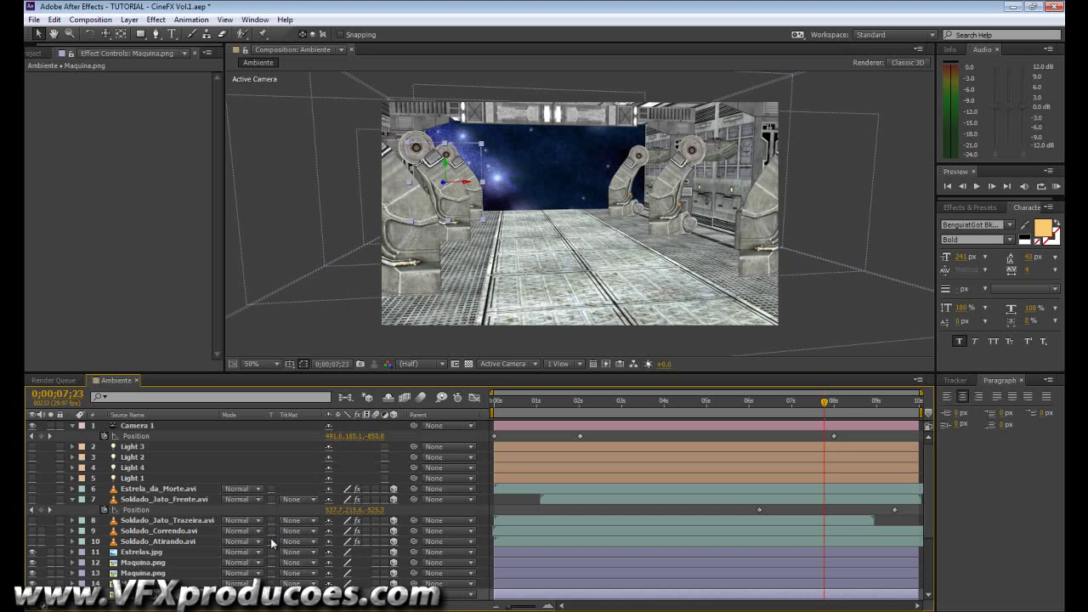
key(ctrl+shift+c)
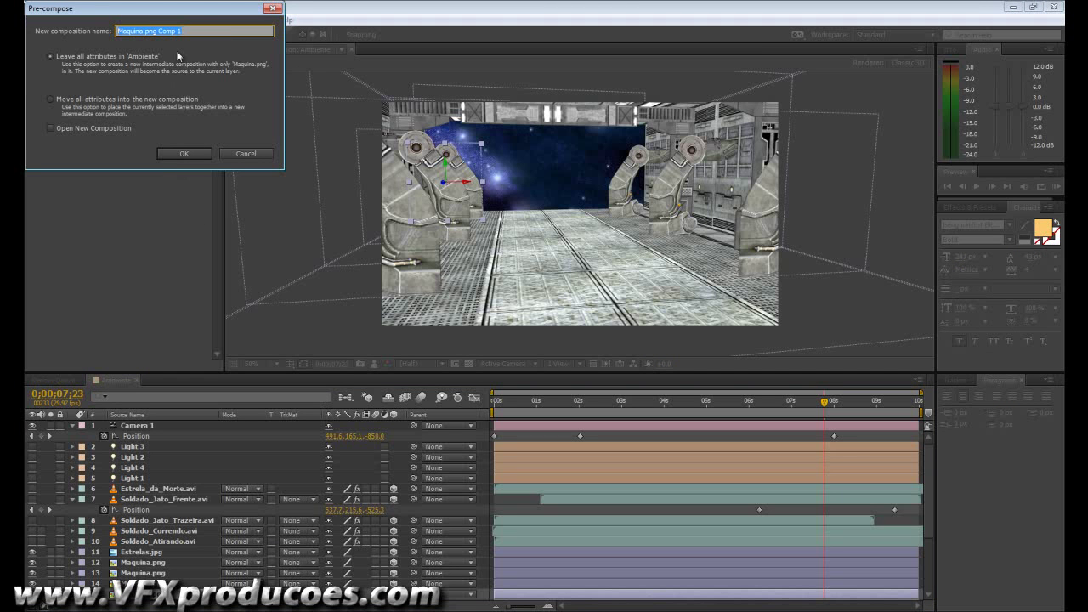
text(Maq 3D)
click(183, 154)
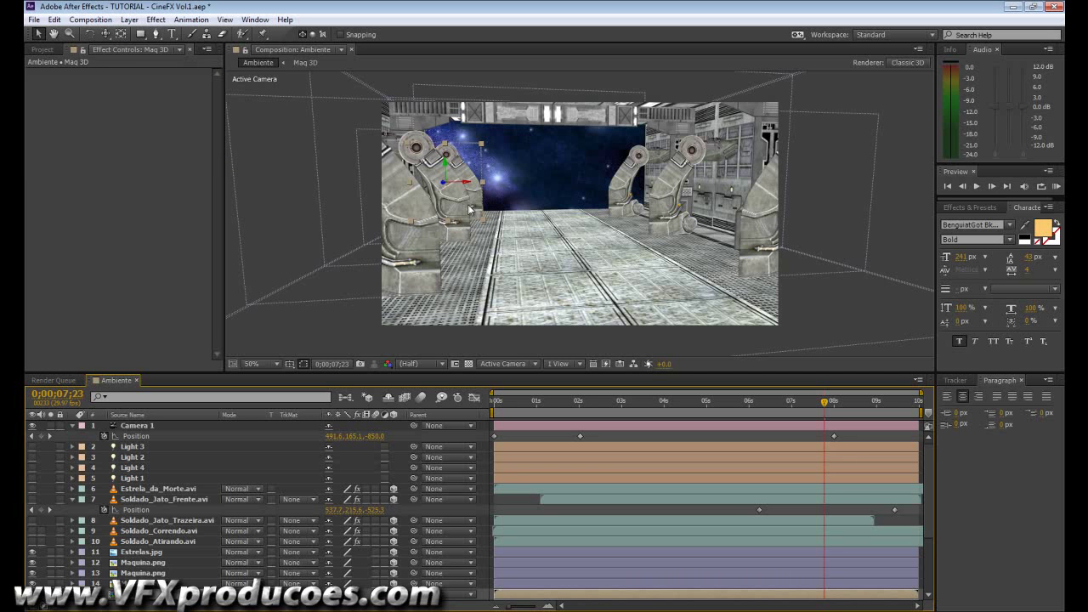
- Open the Maq 3D composition in Top view and make its Maquina.png layer 3D
double_click(548, 594)
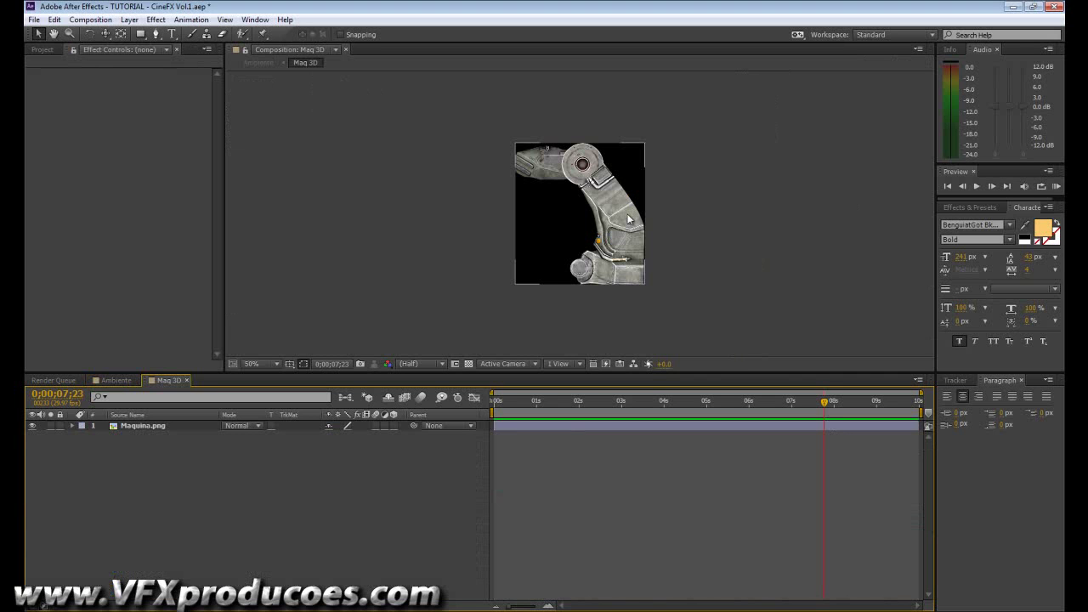
click(512, 363)
click(516, 422)
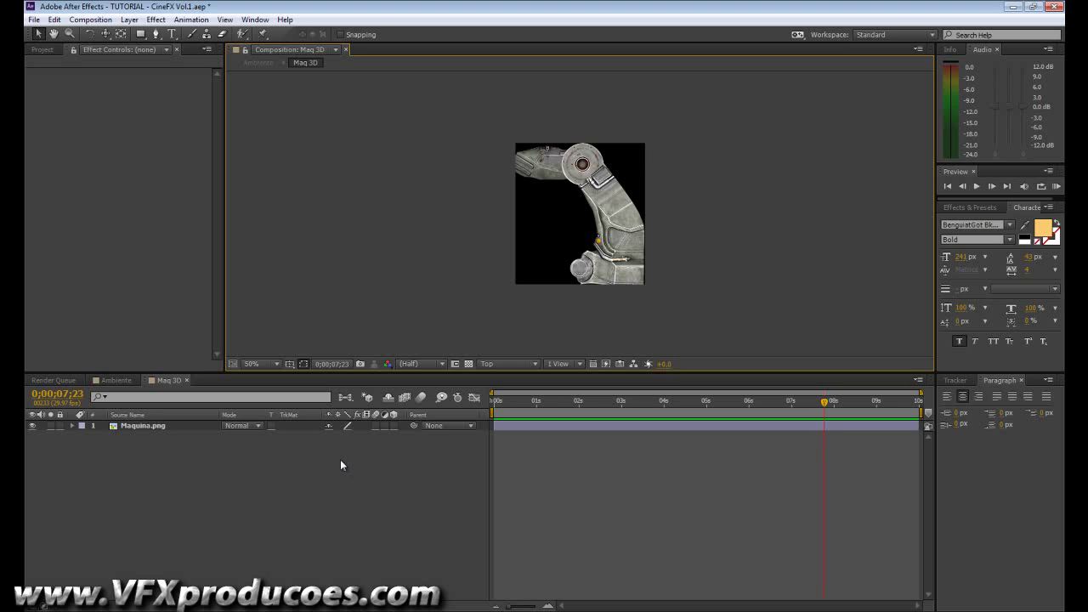
click(394, 426)
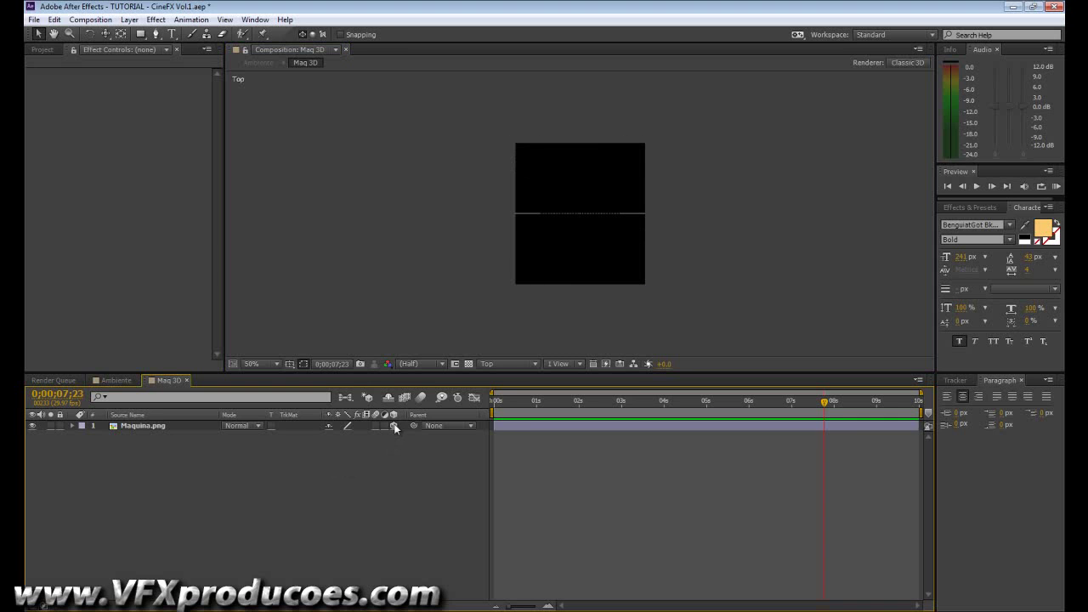
- Duplicate the Maquina.png layer in Maq 3D and set the copy's Z position to 5
drag(678, 194, 498, 228)
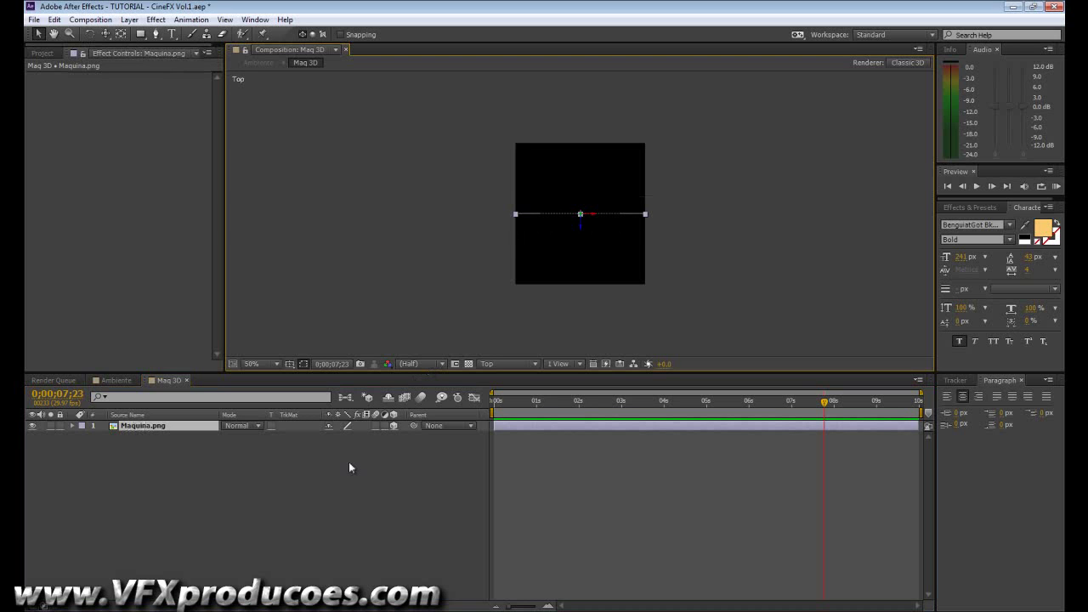
key(ctrl+d)
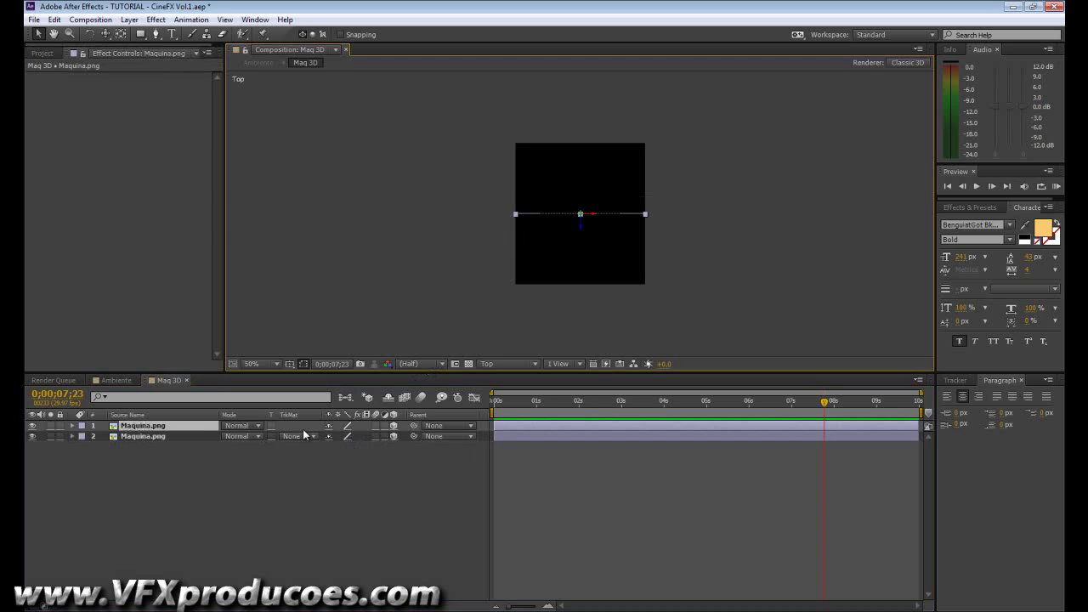
key(p)
click(377, 437)
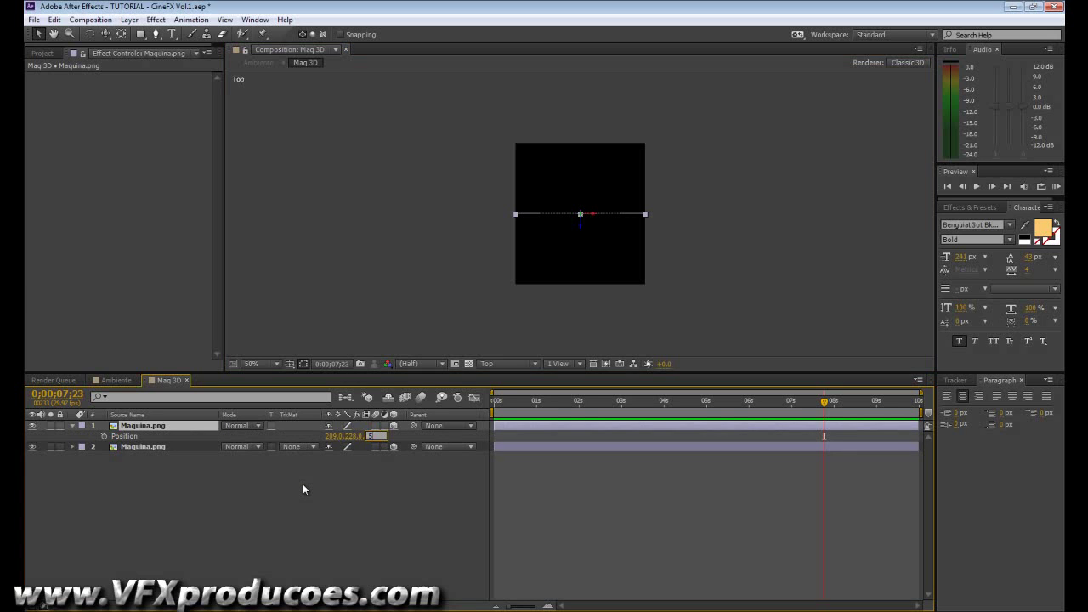
key(Return)
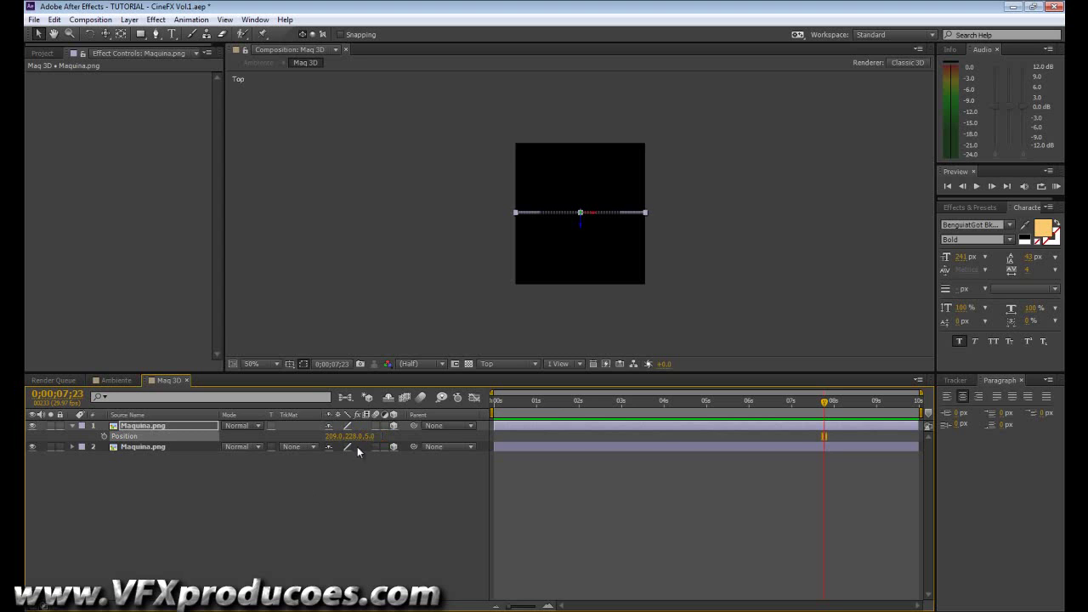
- Duplicate the Maquina.png copy at Z 5 and set the new layer's Z position to 10
click(193, 426)
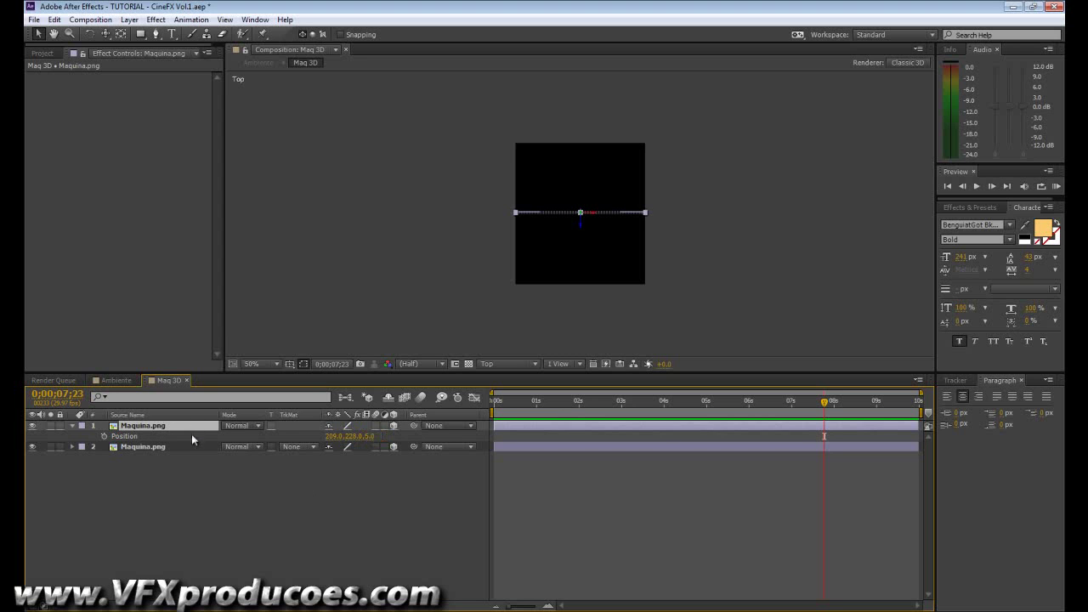
key(ctrl+d)
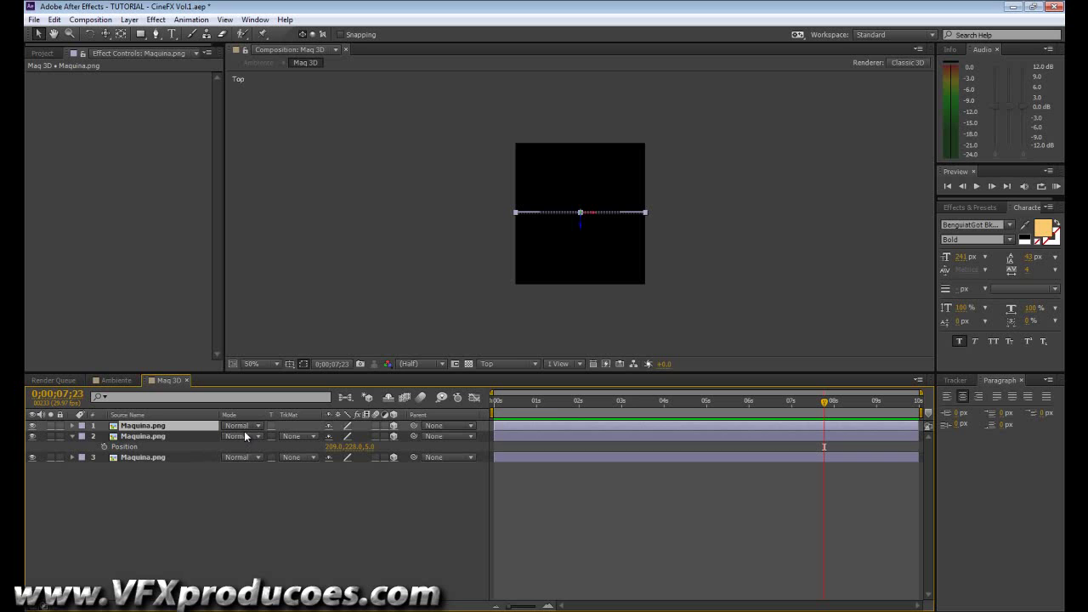
key(p)
click(376, 436)
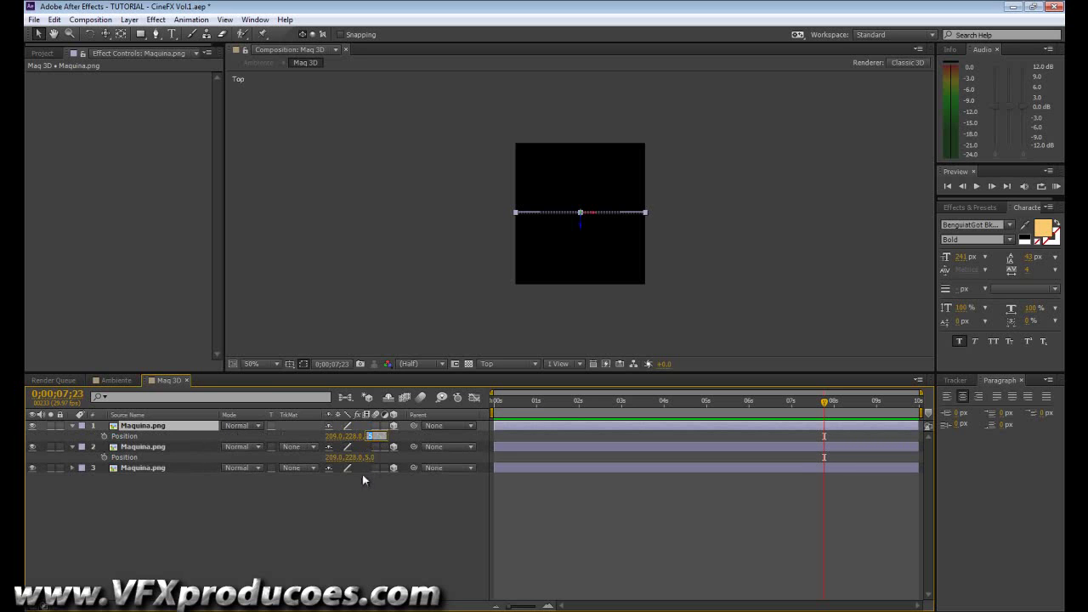
text(10)
key(Return)
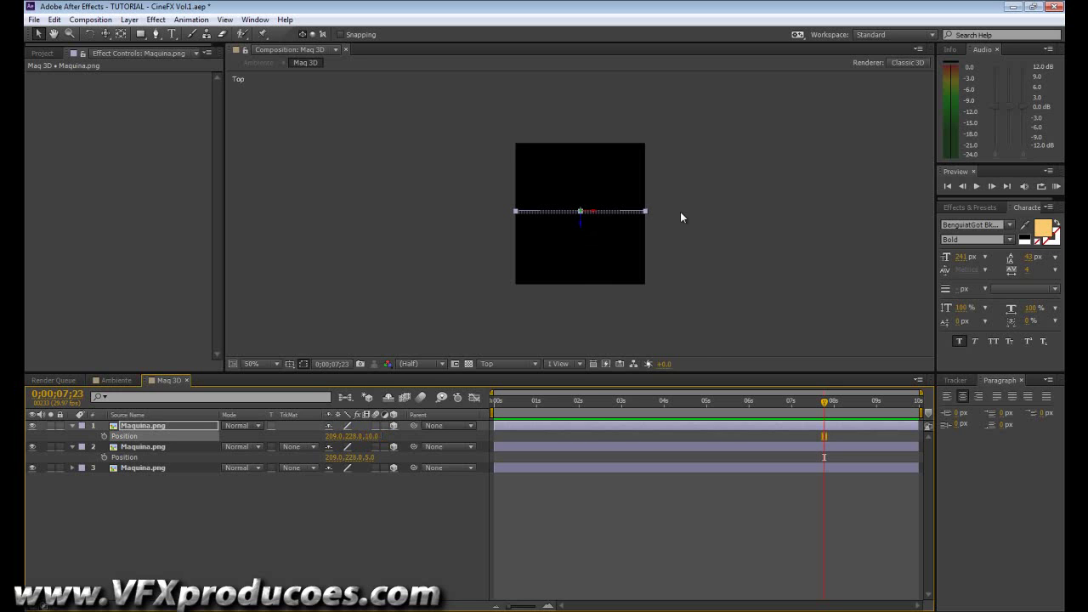
- Duplicate the Maquina.png copy at Z 10 and set the new layer's Z position to 15
key(period)
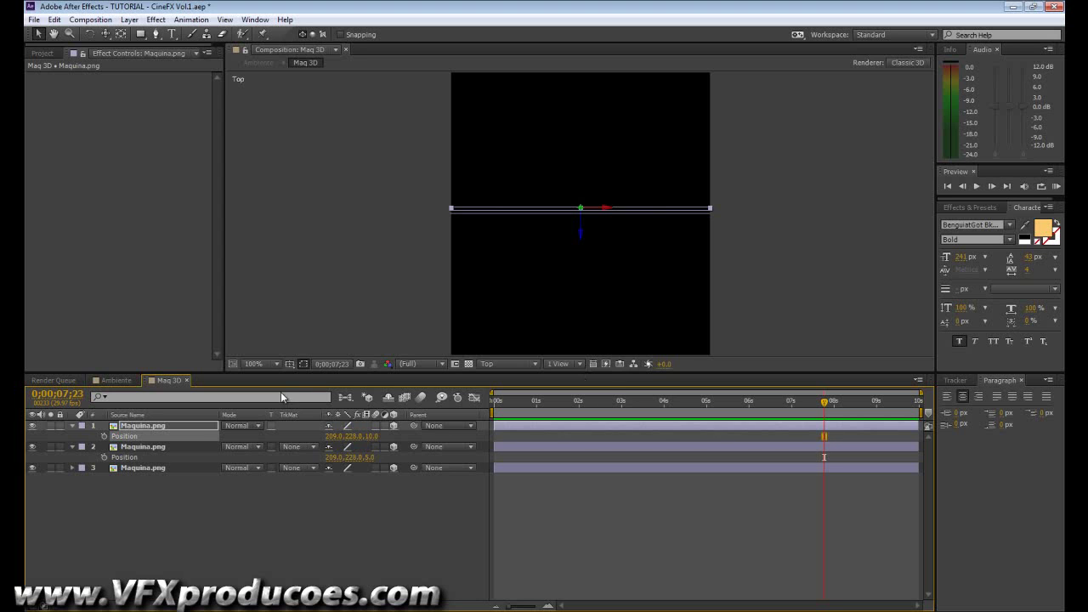
click(521, 427)
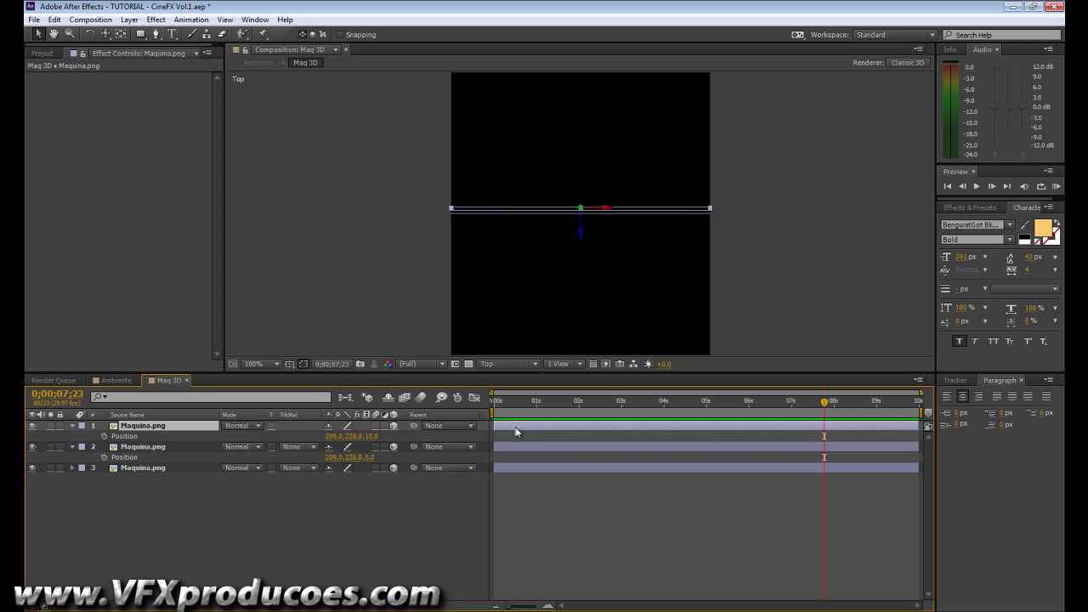
key(ctrl+d)
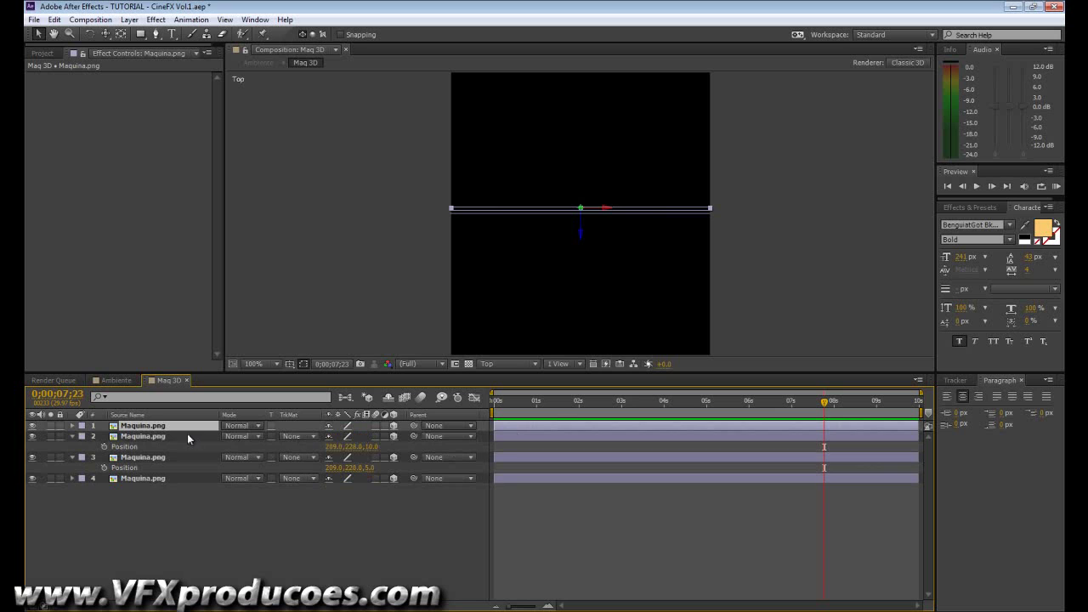
key(p)
click(372, 435)
text(15)
key(Return)
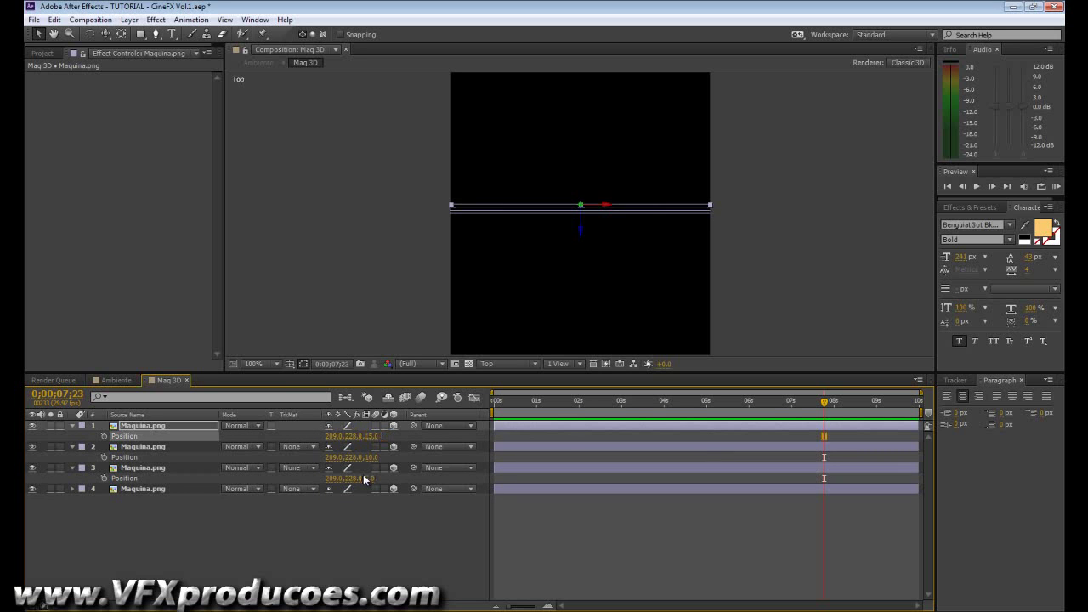
- Duplicate the Maquina.png copy at Z 15 and set the new layer's Z position to 20
click(177, 427)
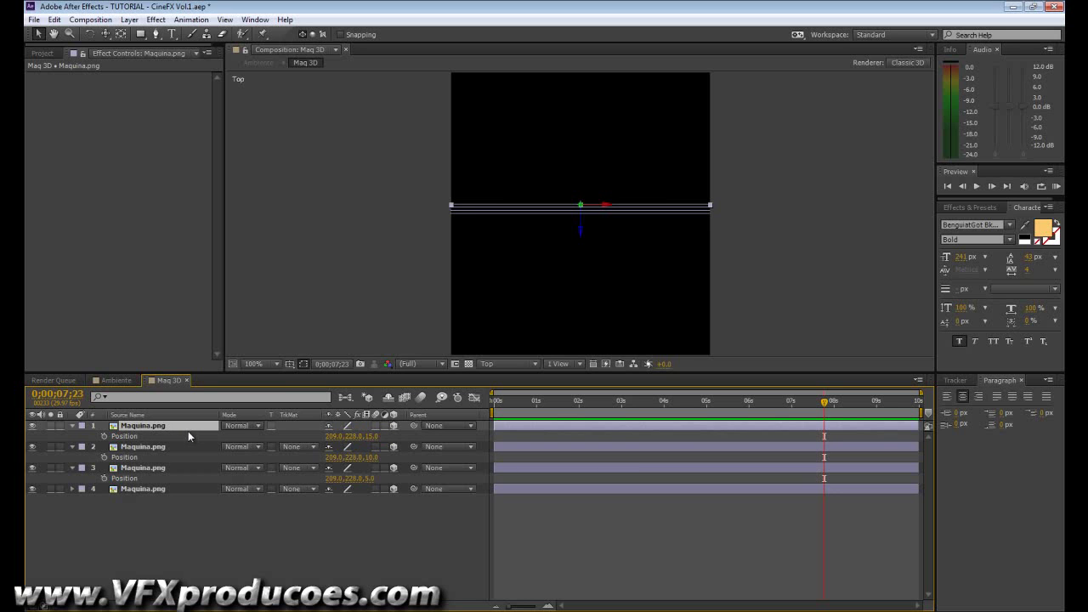
key(ctrl+d)
key(p)
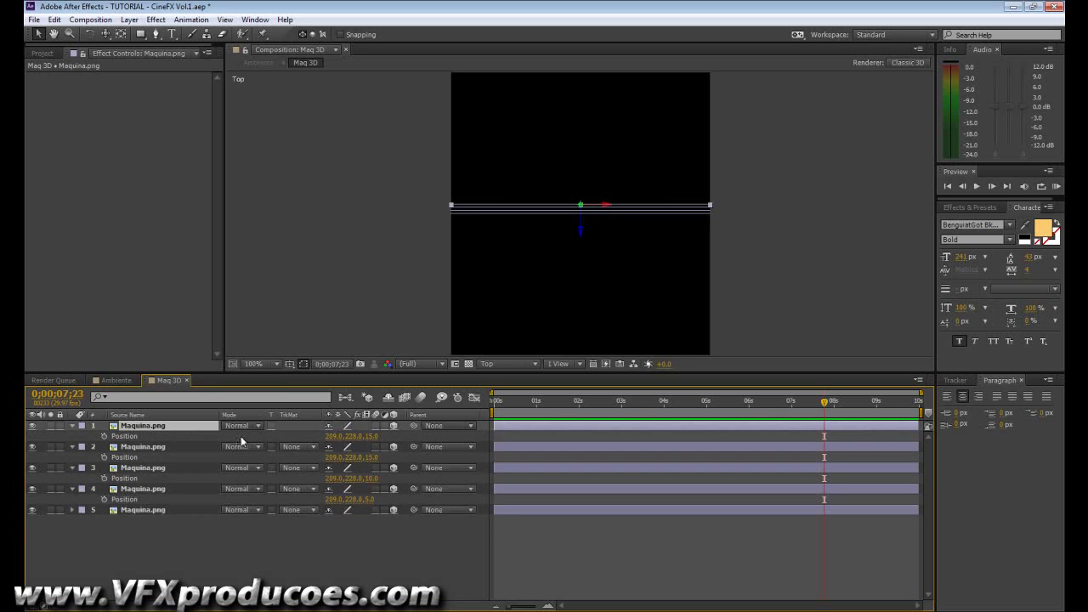
click(374, 436)
text(20)
key(Return)
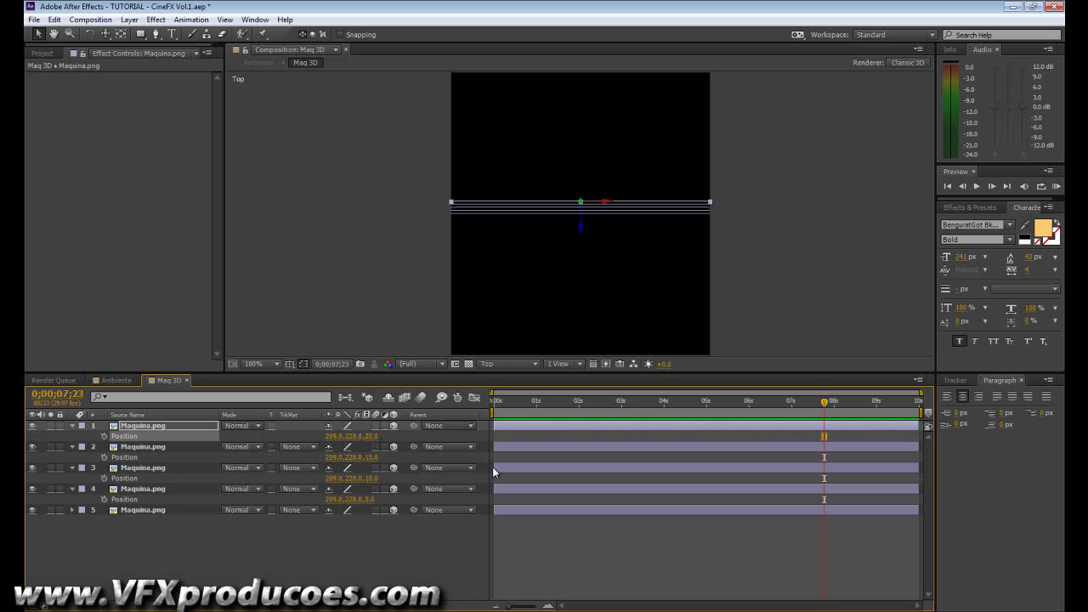
- Duplicate the original Maquina.png layer at the end of the stack and set the copy's Z position to -5
click(334, 499)
click(124, 510)
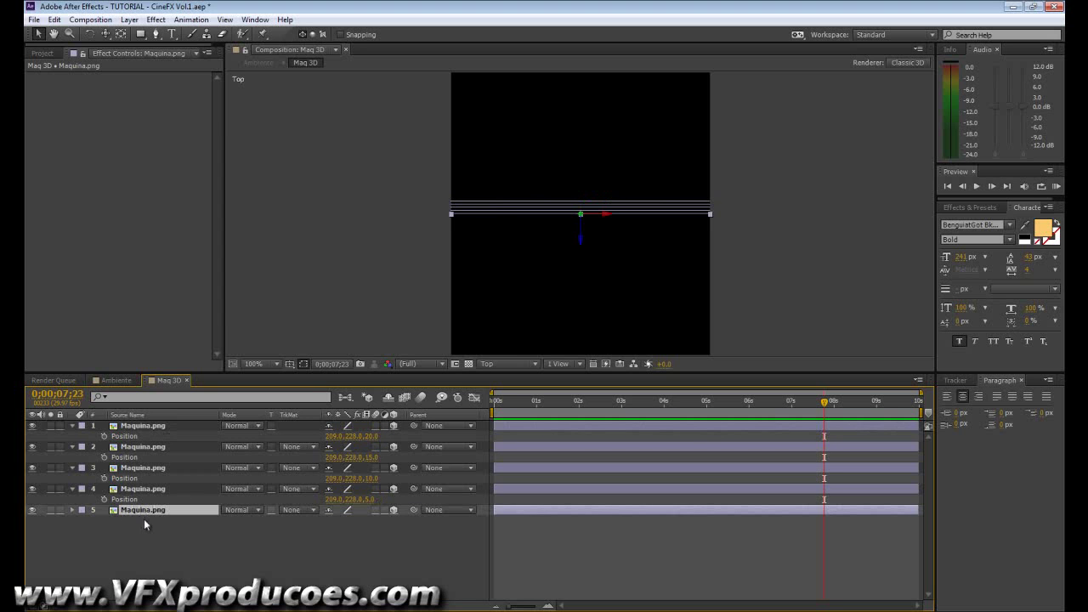
key(ctrl+d)
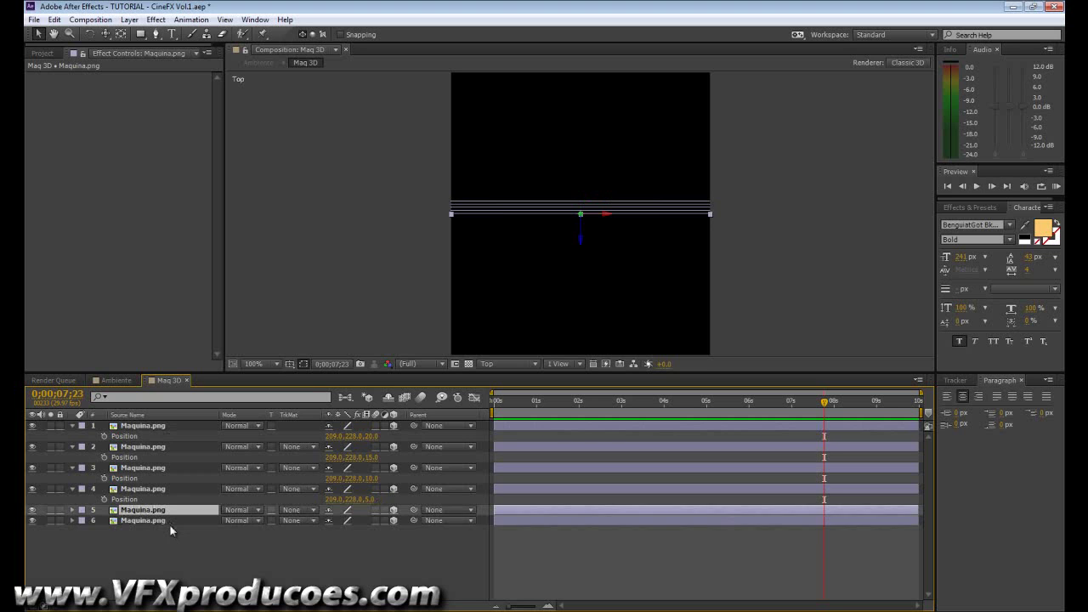
key(p)
click(370, 521)
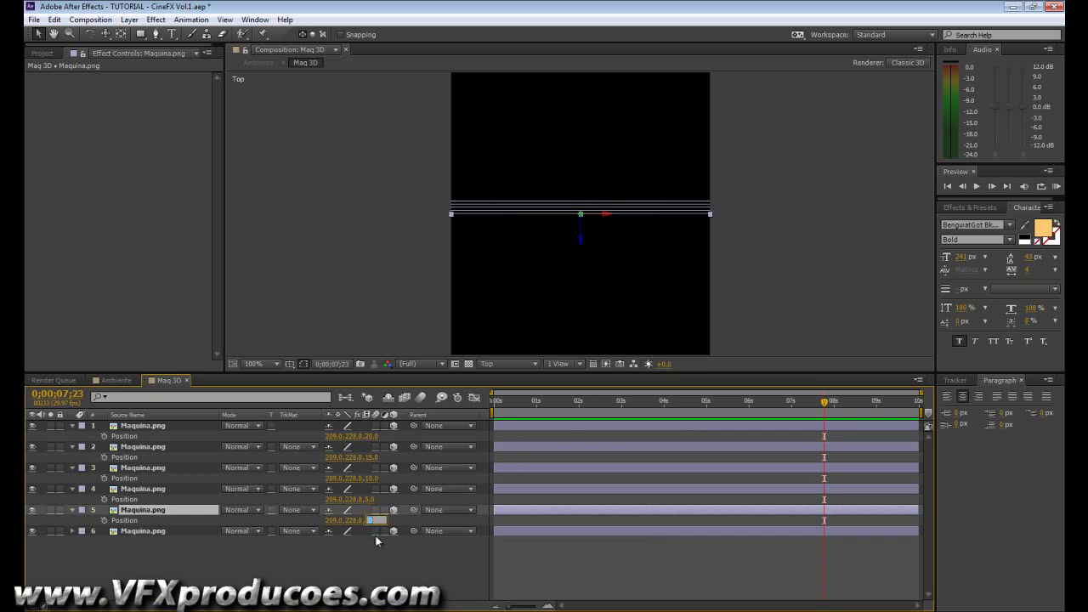
key(Return)
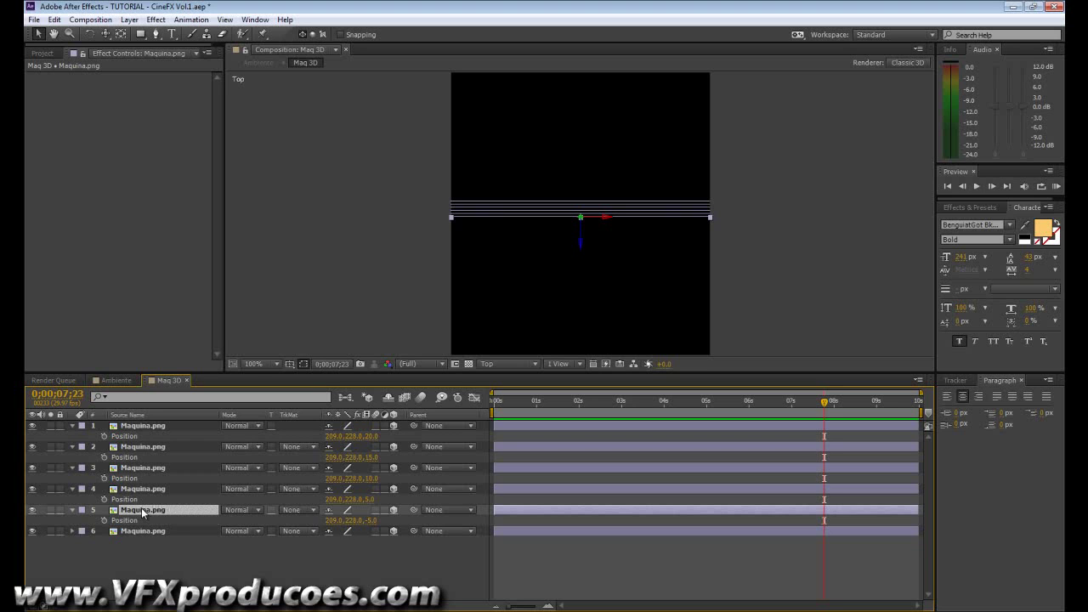
- Duplicate the Maquina.png copy at Z -5 and set the new layer's Z position to -10
key(ctrl+d)
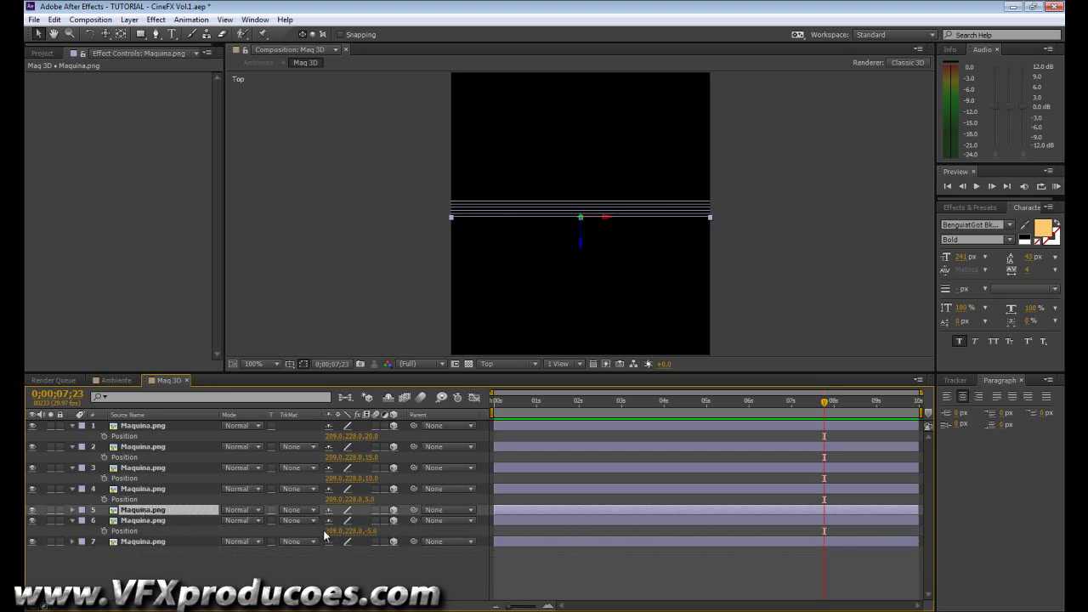
key(p)
click(374, 520)
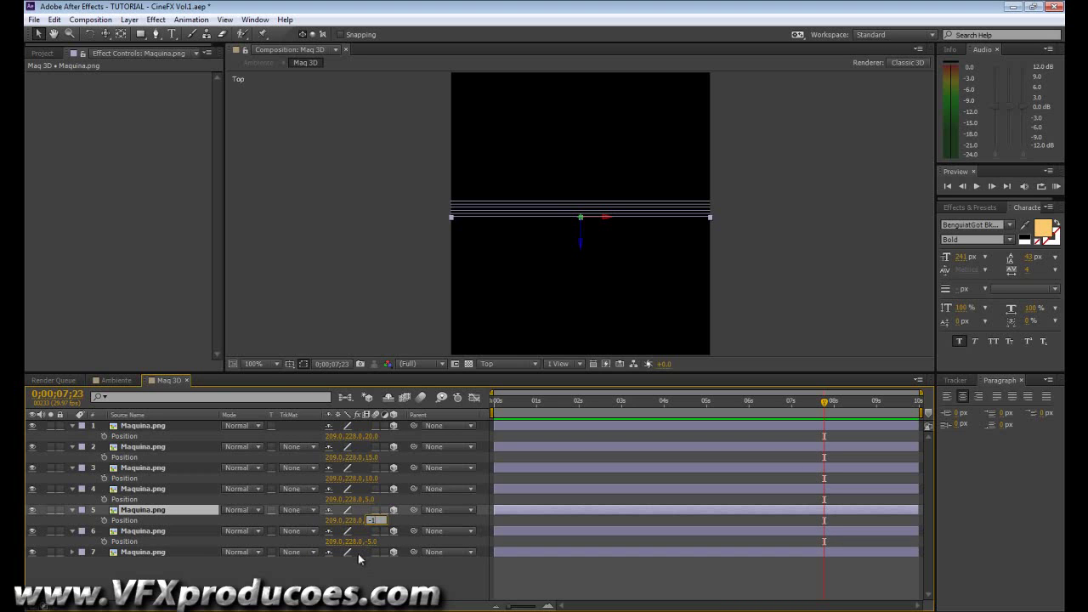
key(Return)
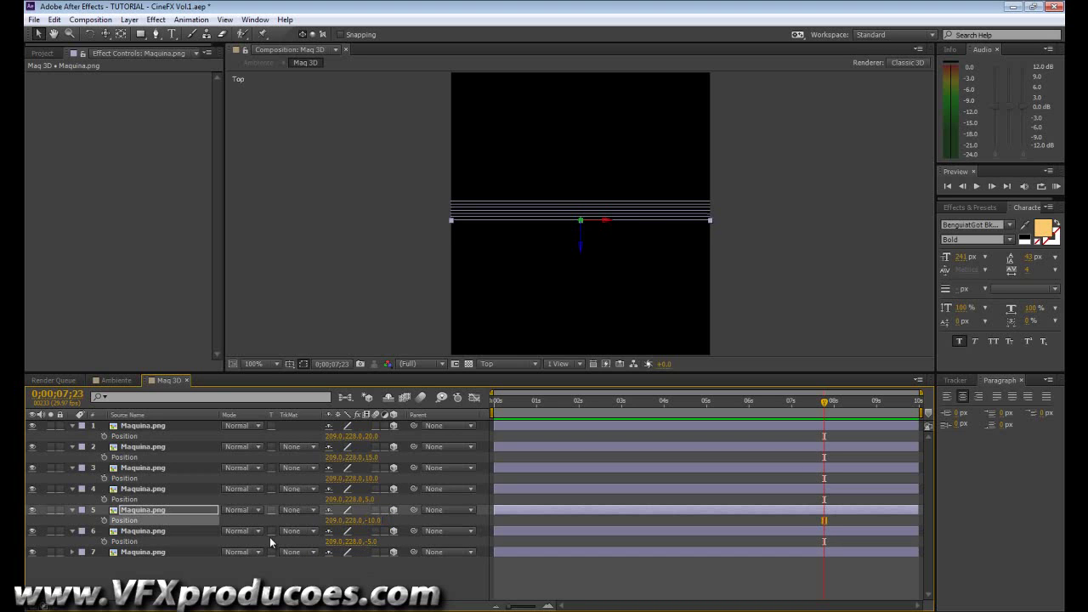
- Duplicate the Maquina.png copy at Z -10 and set the new layer's Z position to -15
click(177, 511)
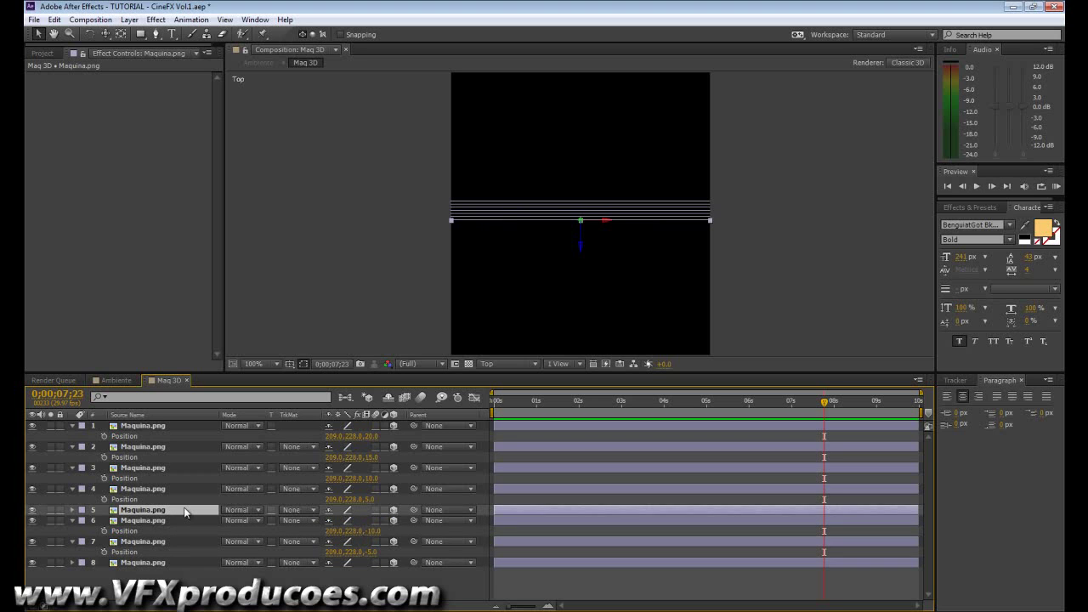
key(ctrl+d)
click(372, 521)
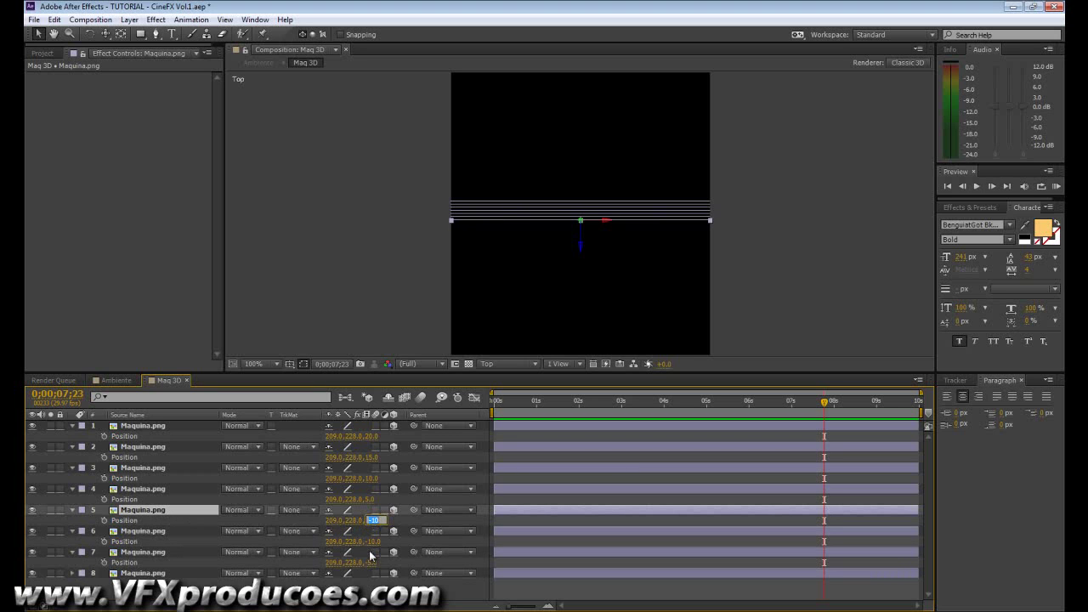
text(-1)
key(Return)
click(188, 502)
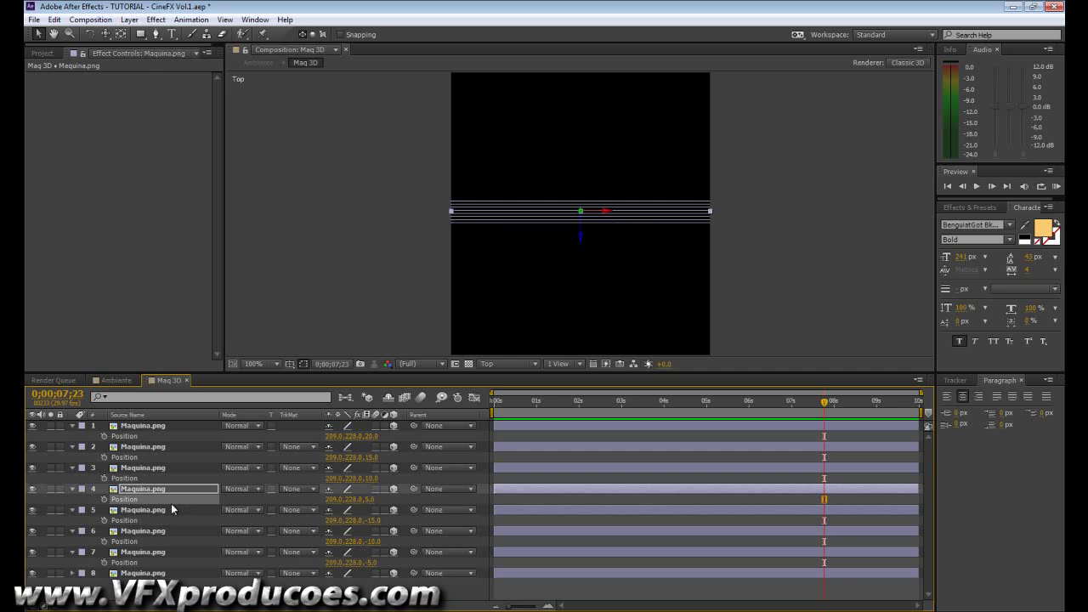
- Duplicate the Maquina.png copy at Z -15 and set the new layer's Z position to -20
click(156, 510)
key(ctrl+d)
click(372, 522)
text(-)
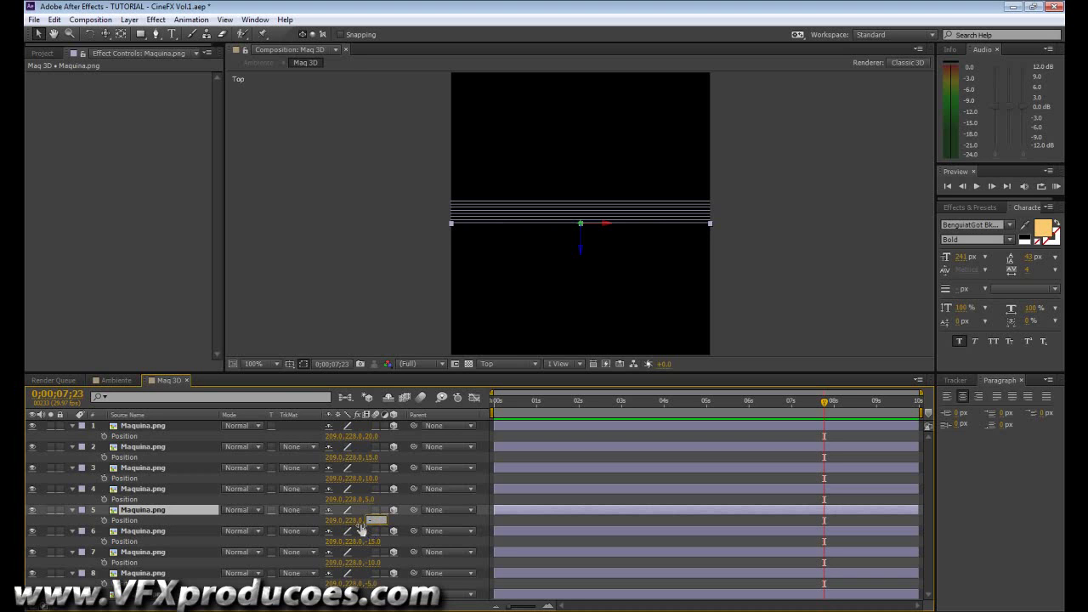
text(20)
key(Return)
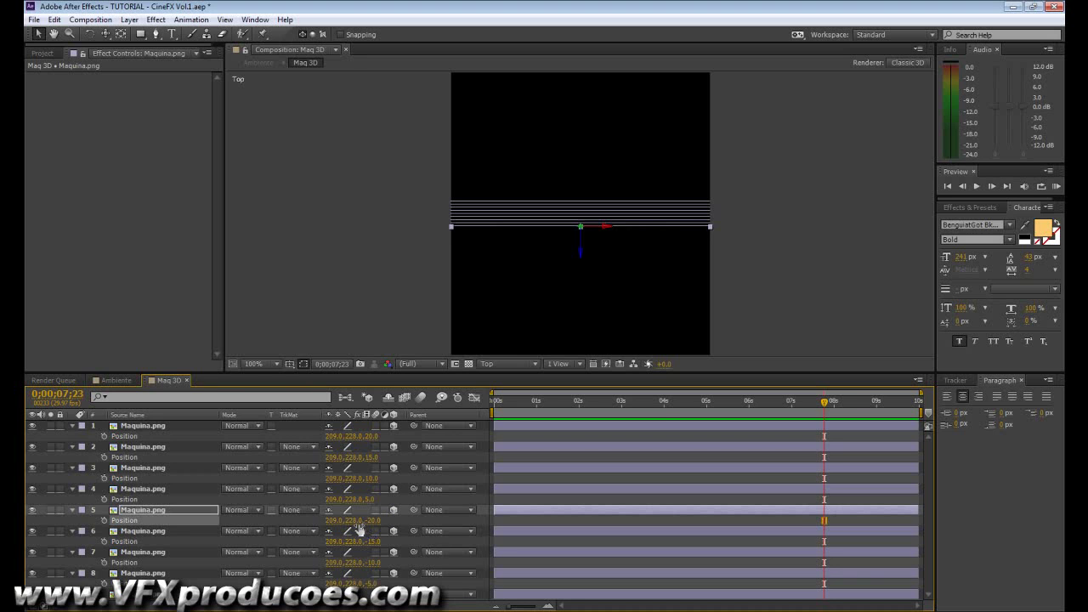
- Close the Maq 3D composition and replace the five remaining Maquina.png layers in Ambiente with Maq 3D
click(746, 306)
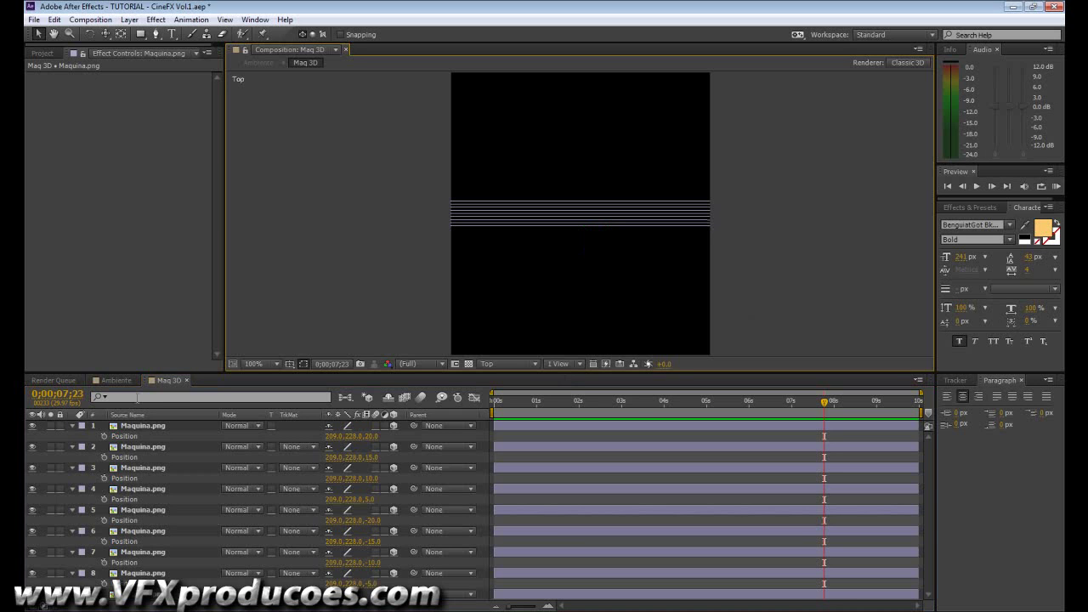
click(187, 379)
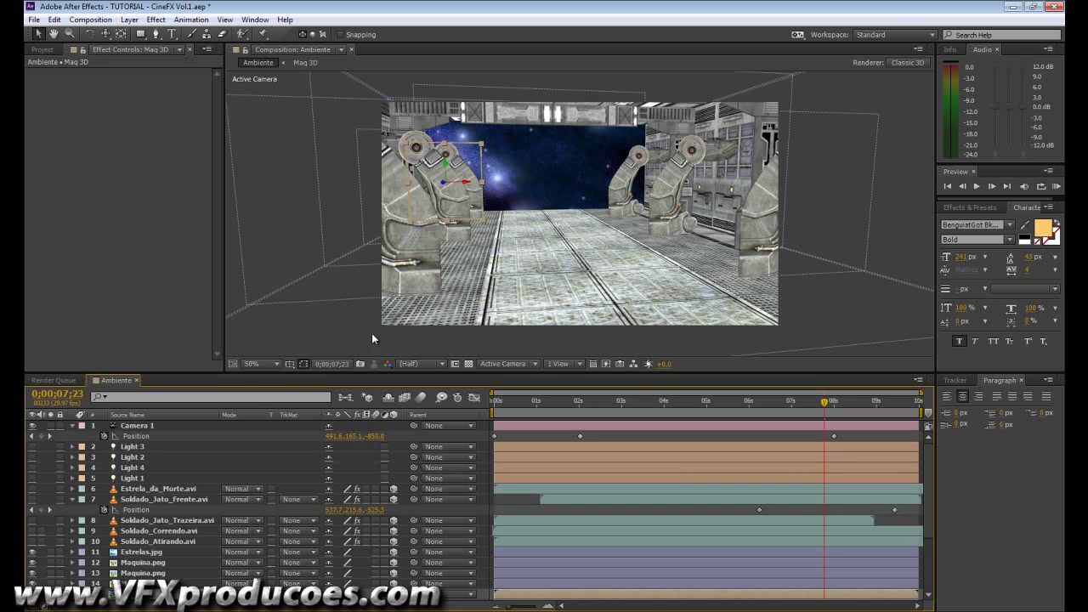
click(142, 563)
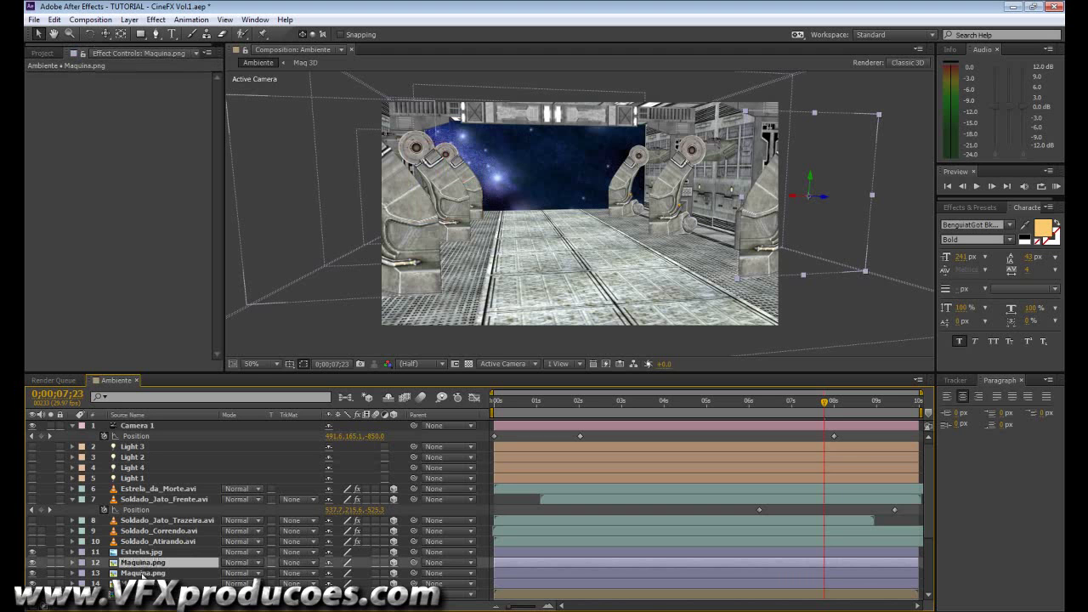
ctrl+click(143, 574)
ctrl+click(143, 585)
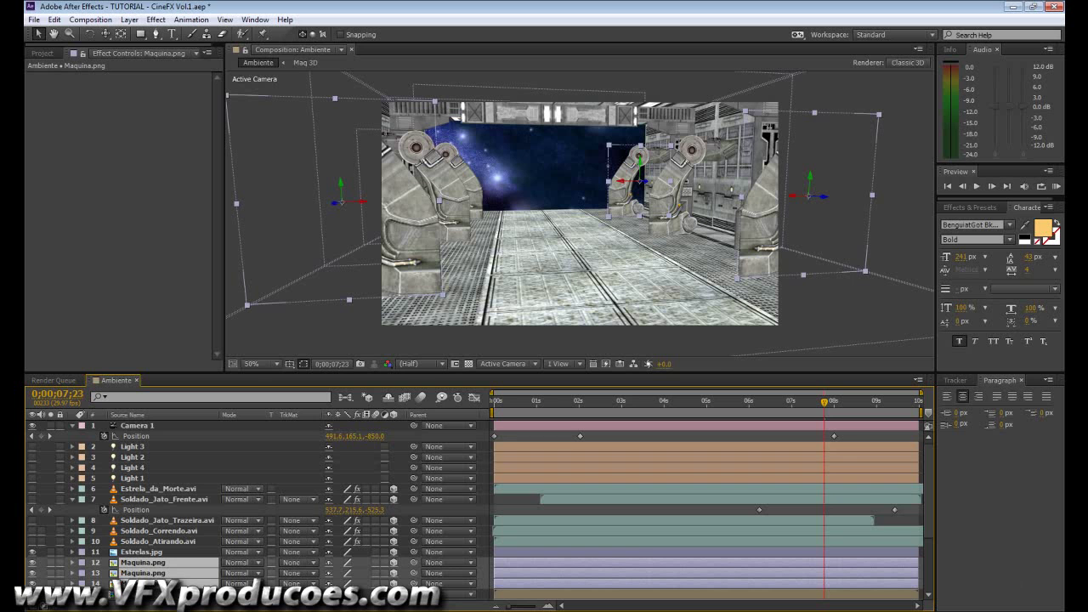
scroll(918, 522, down, 5)
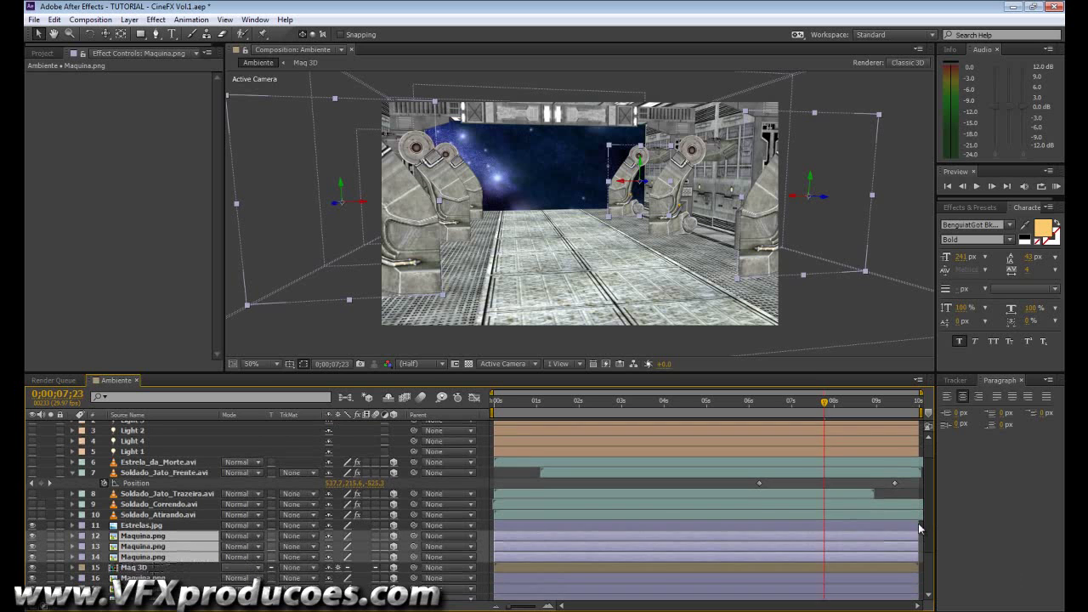
ctrl+click(151, 557)
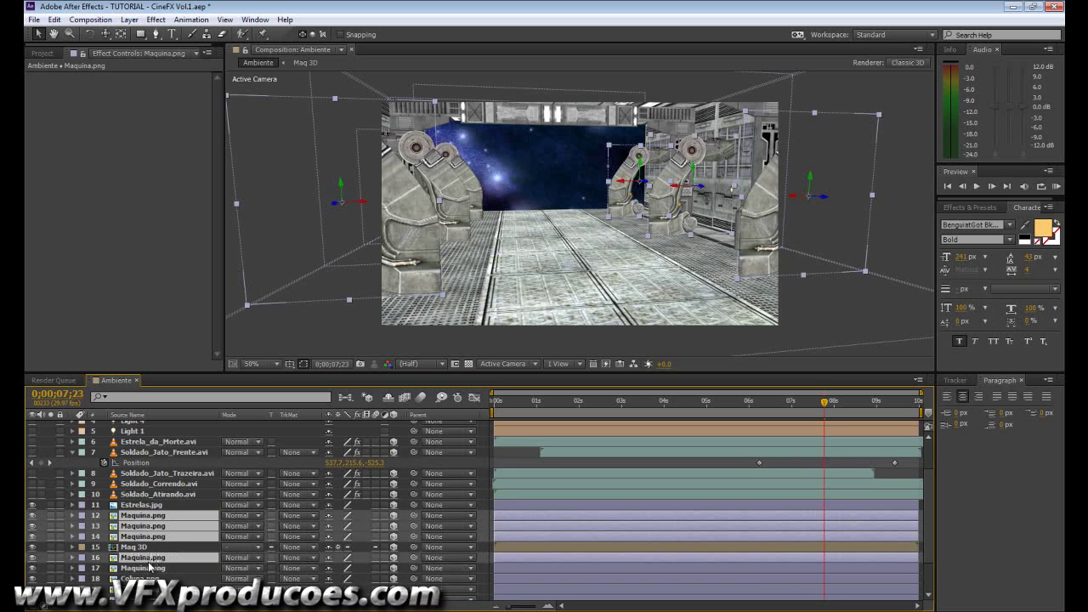
ctrl+click(144, 568)
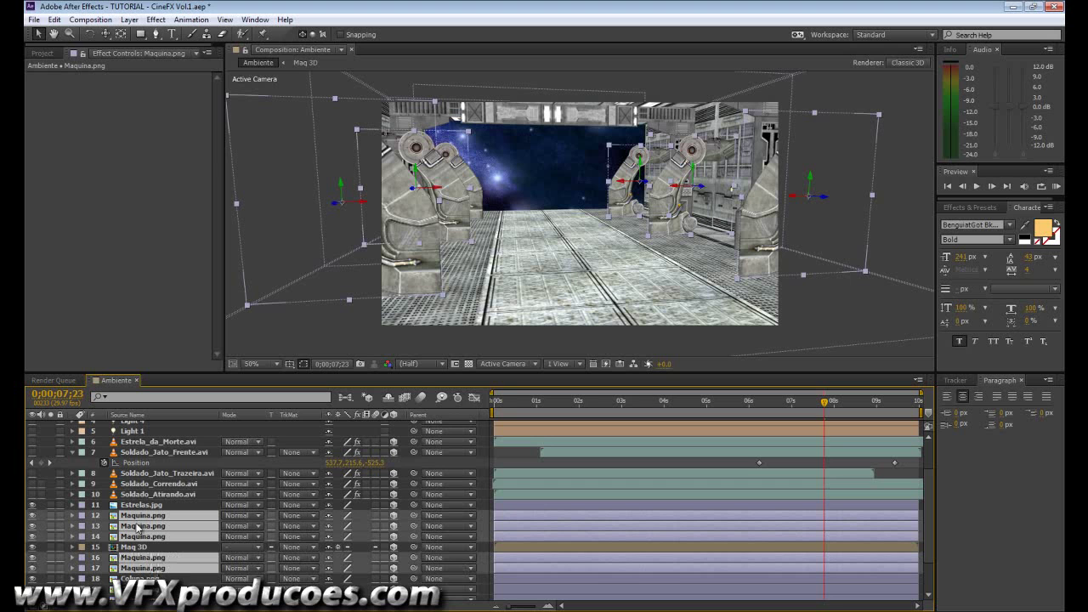
click(37, 55)
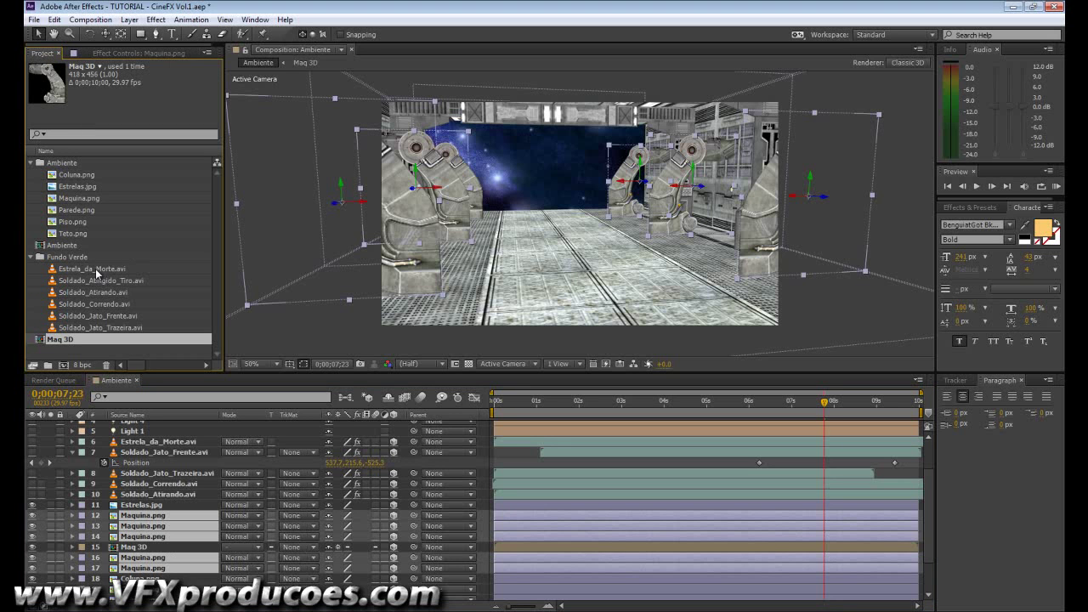
click(63, 340)
drag(64, 340, 130, 525)
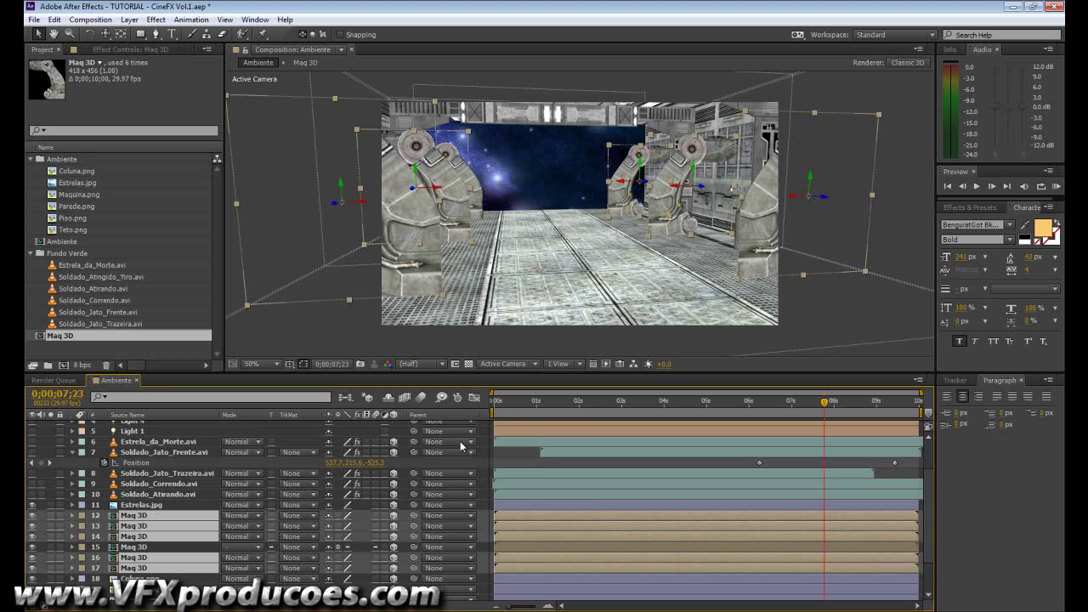
- Enable Collapse Transformations on the five replaced Maq 3D layers, then scrub the timeline back to 0;00;00;00
click(338, 515)
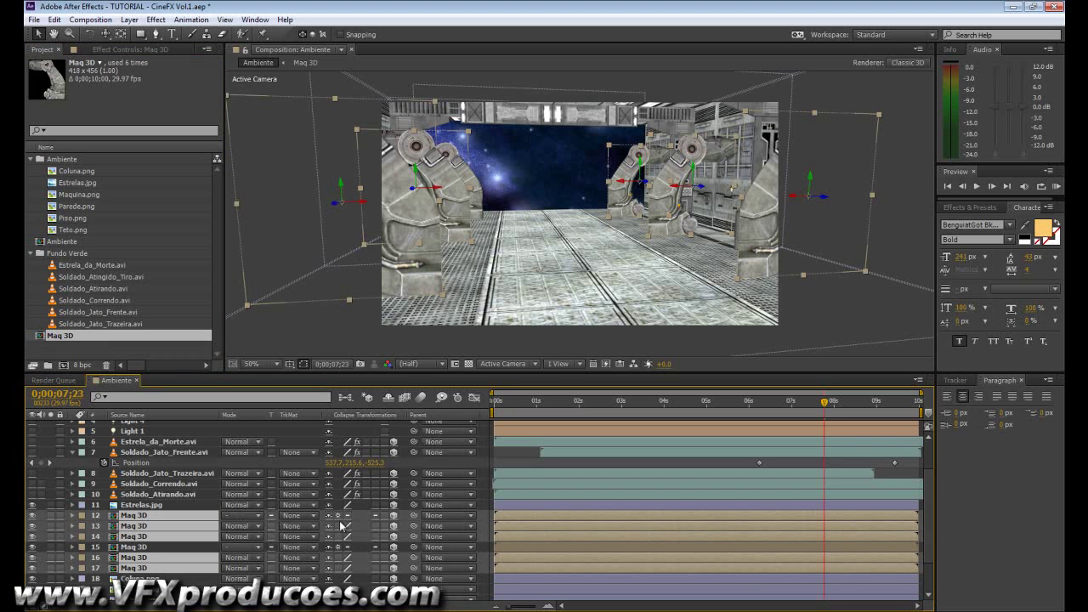
click(338, 526)
click(338, 536)
click(338, 556)
click(338, 568)
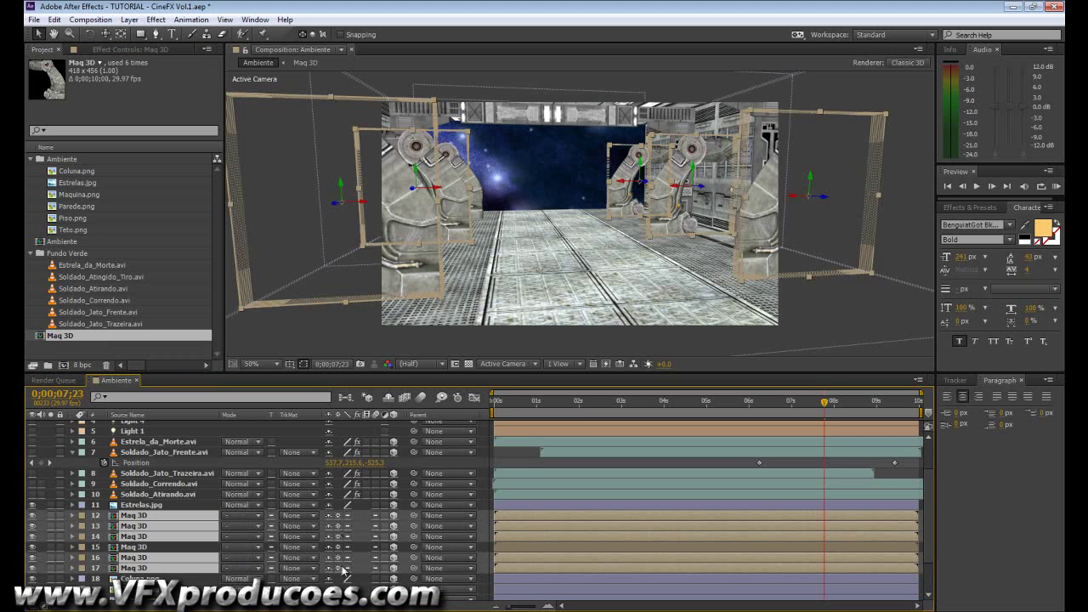
click(726, 308)
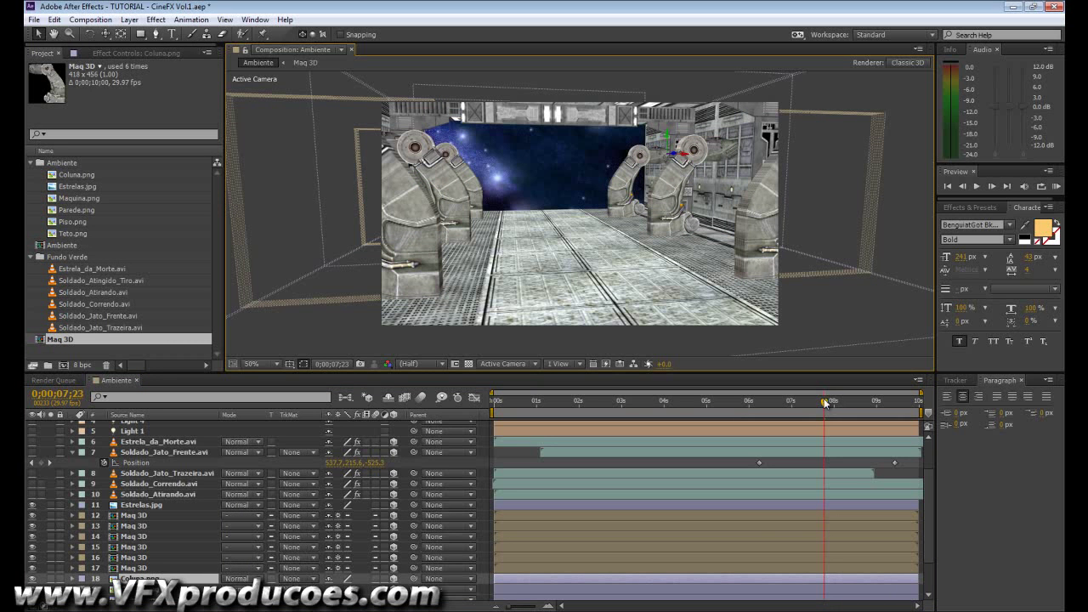
drag(823, 402, 488, 403)
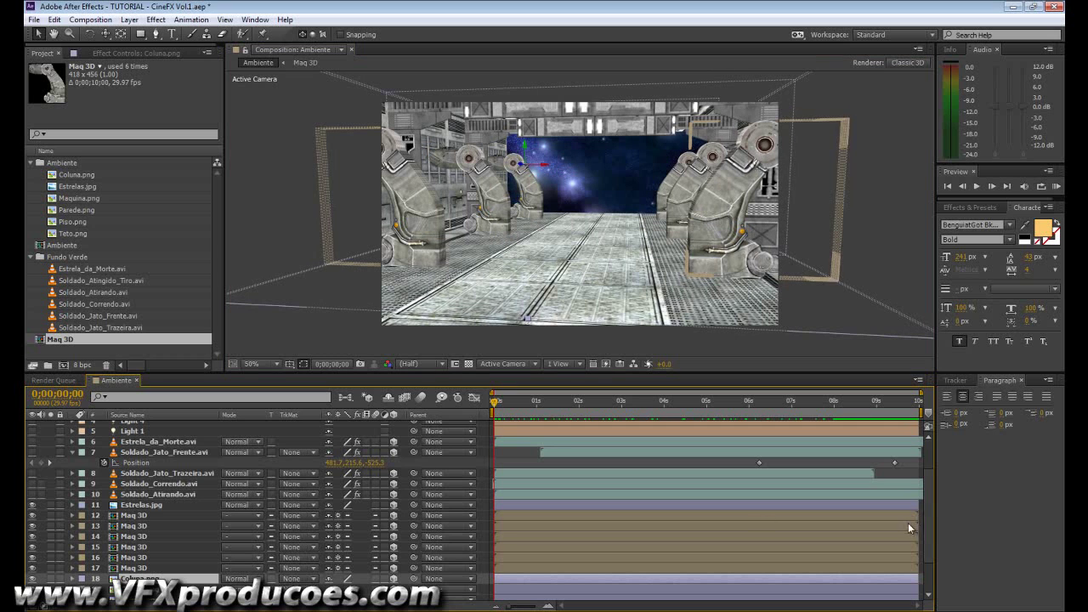
- Pre-compose the first Coluna.png layer (layer 18) as "Coluna 3D", leaving all attributes in Ambiente
scroll(920, 531, down, 3)
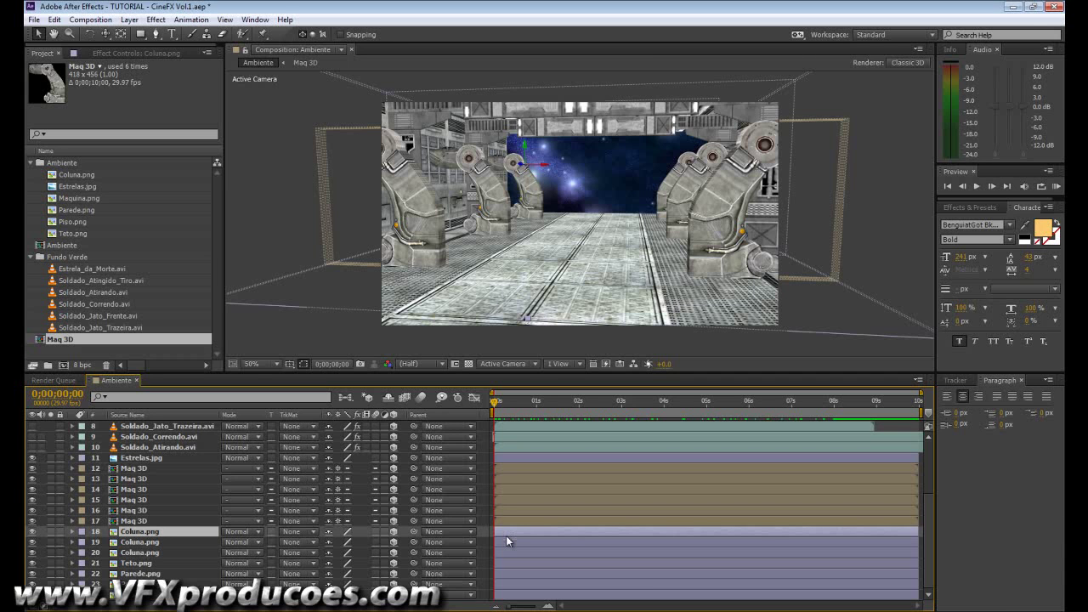
key(ctrl+shift+c)
text(Coluna 3D)
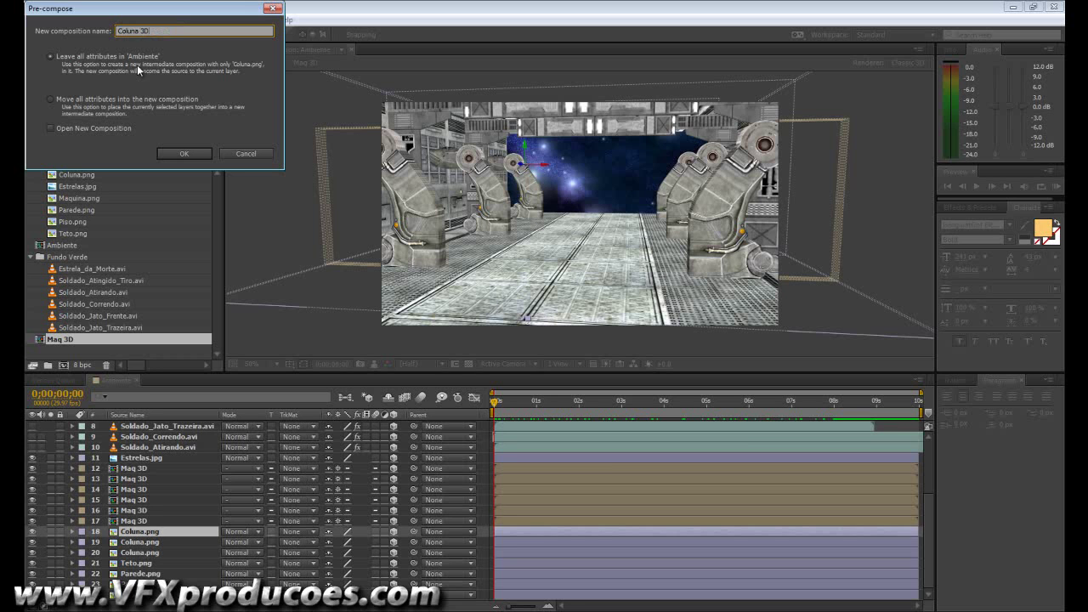
click(196, 154)
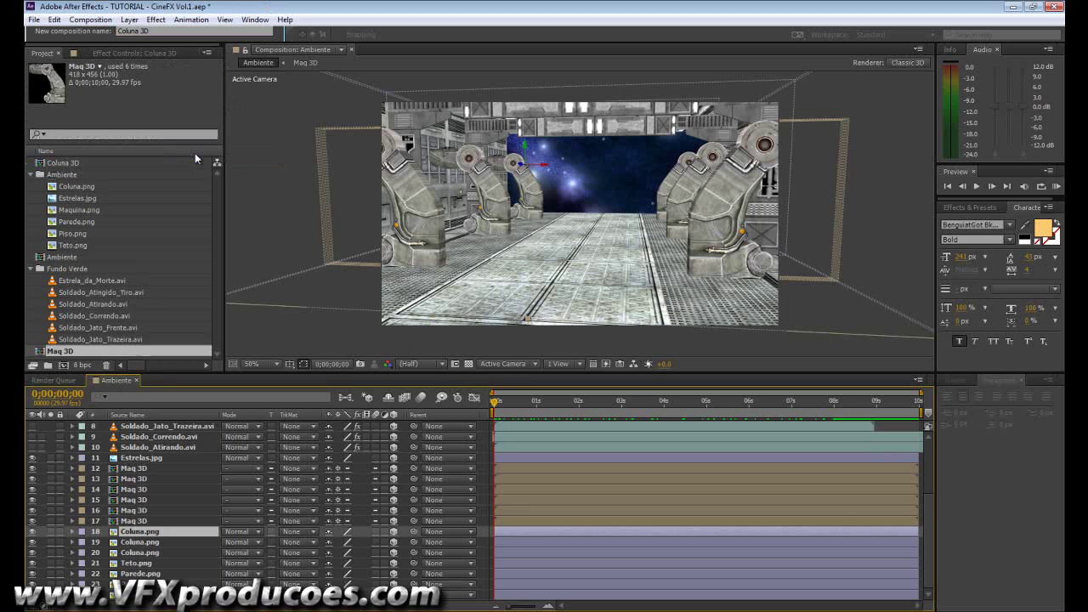
- Open the Coluna 3D composition, make its Coluna.png layer 3D and switch the composition view to Top
double_click(522, 530)
click(394, 426)
click(512, 365)
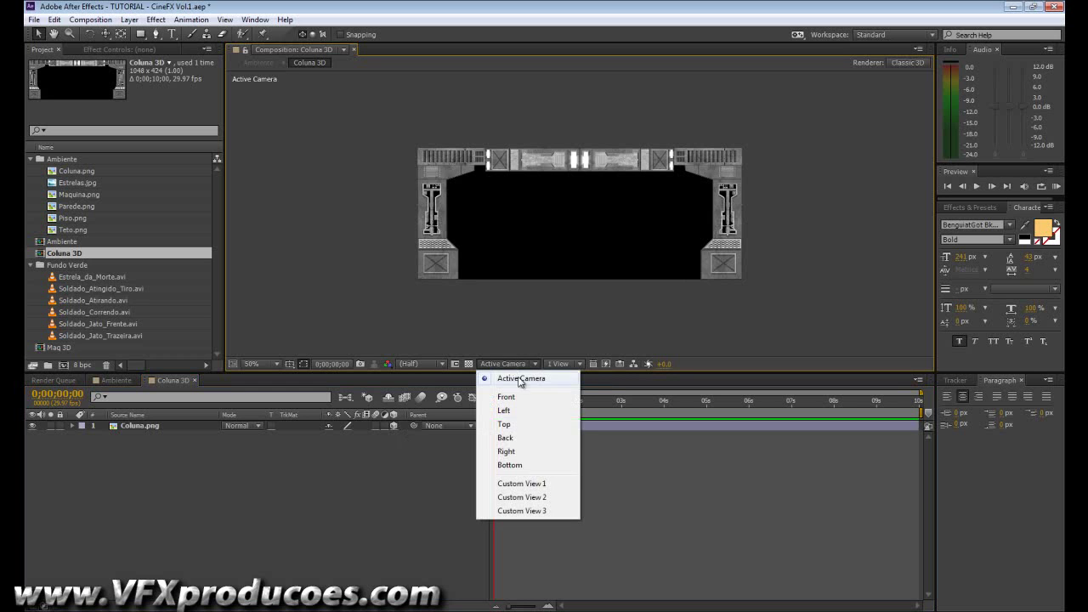
click(505, 425)
- Duplicate the Coluna.png layer in Coluna 3D and set the copy's Z position to 5
click(511, 425)
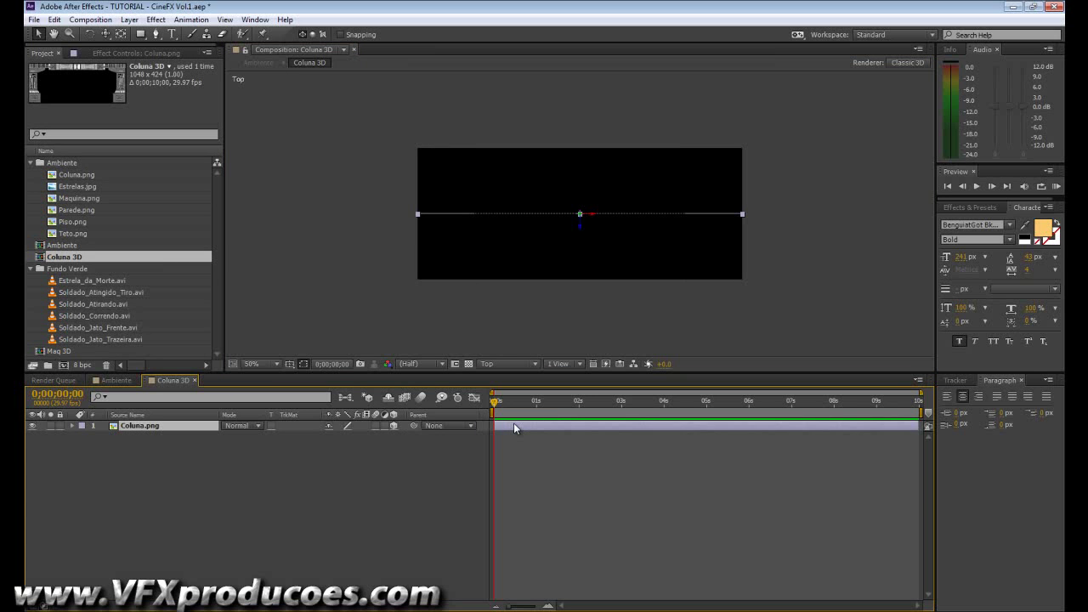
key(ctrl+d)
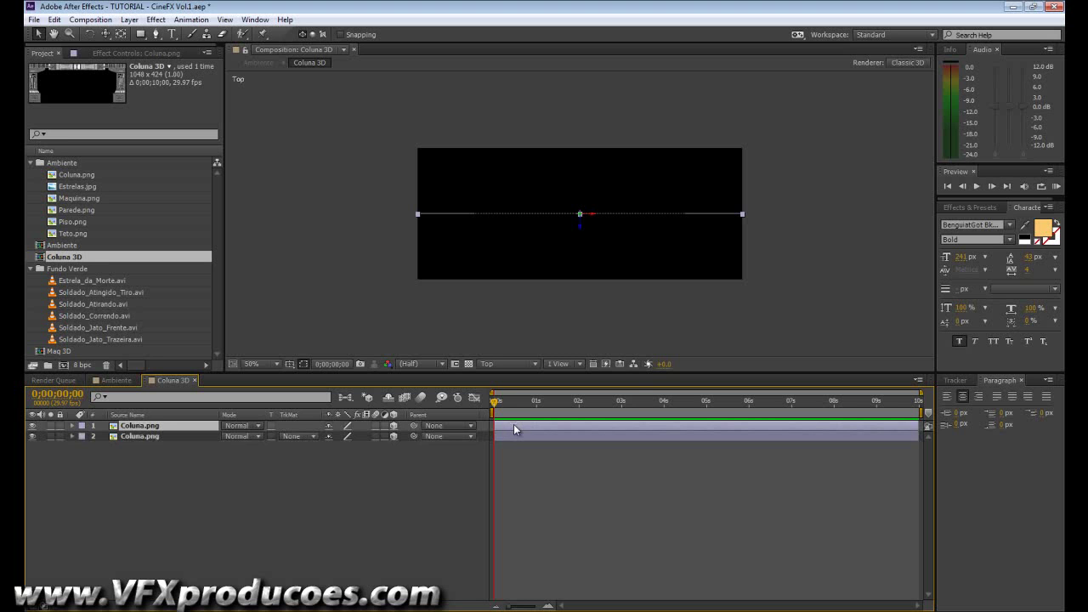
key(p)
click(375, 436)
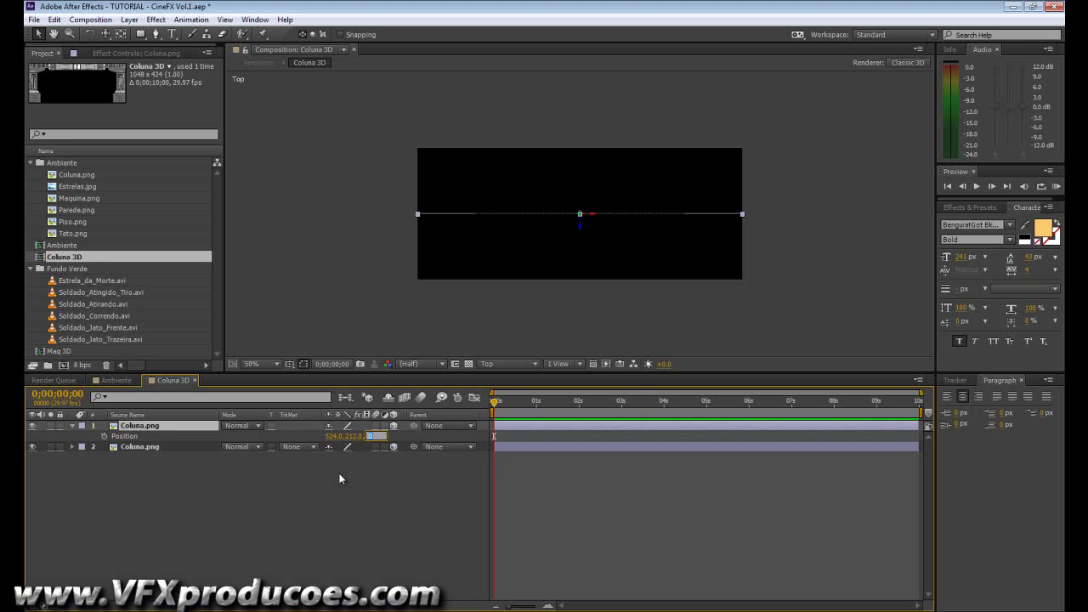
key(Return)
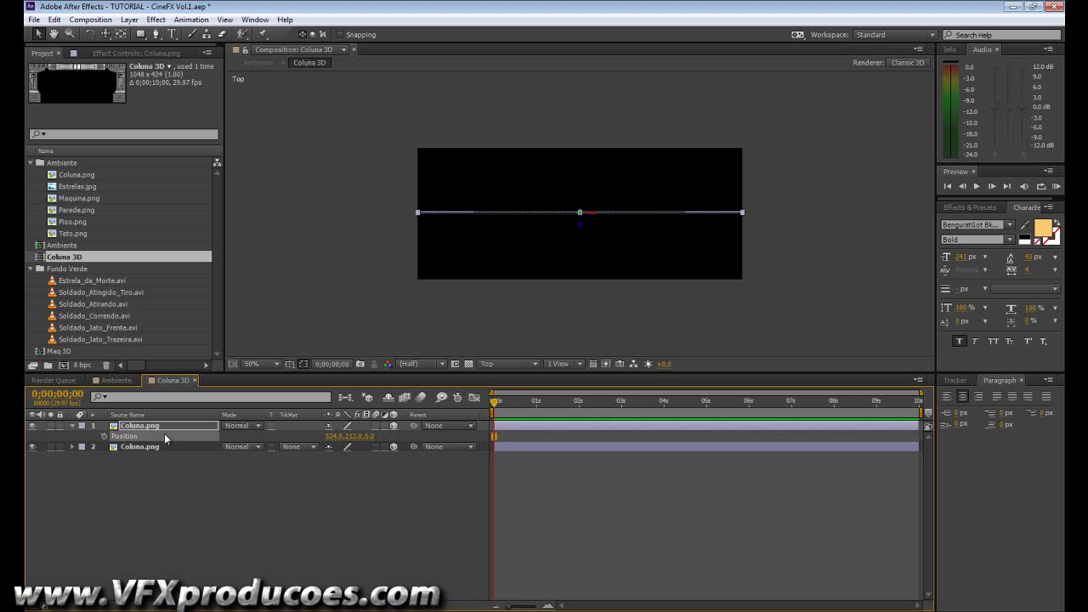
- Duplicate the Coluna.png copy at Z 5 and set the new layer's Z position to 10
key(ctrl+d)
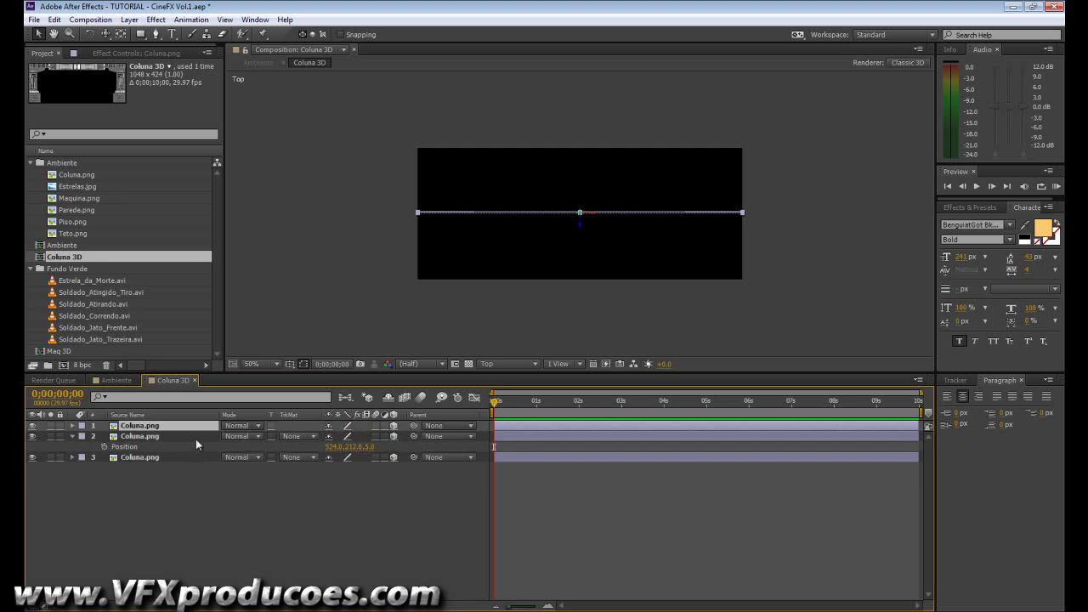
key(p)
click(375, 436)
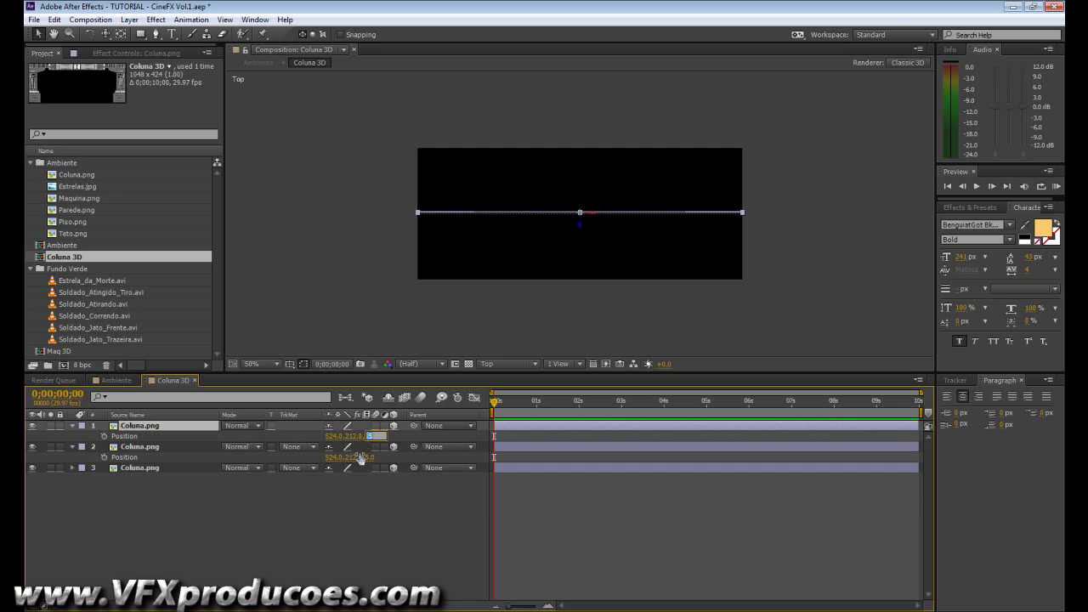
text(10)
key(Return)
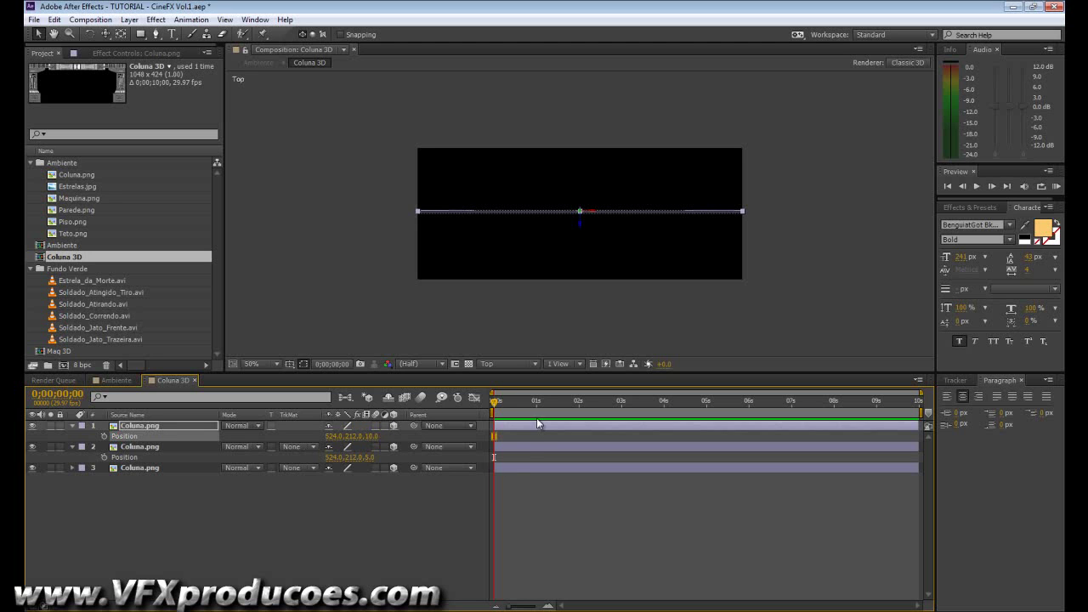
- Duplicate the Coluna.png copy at Z 10 and set the new layer's Z position to 15
key(ctrl+d)
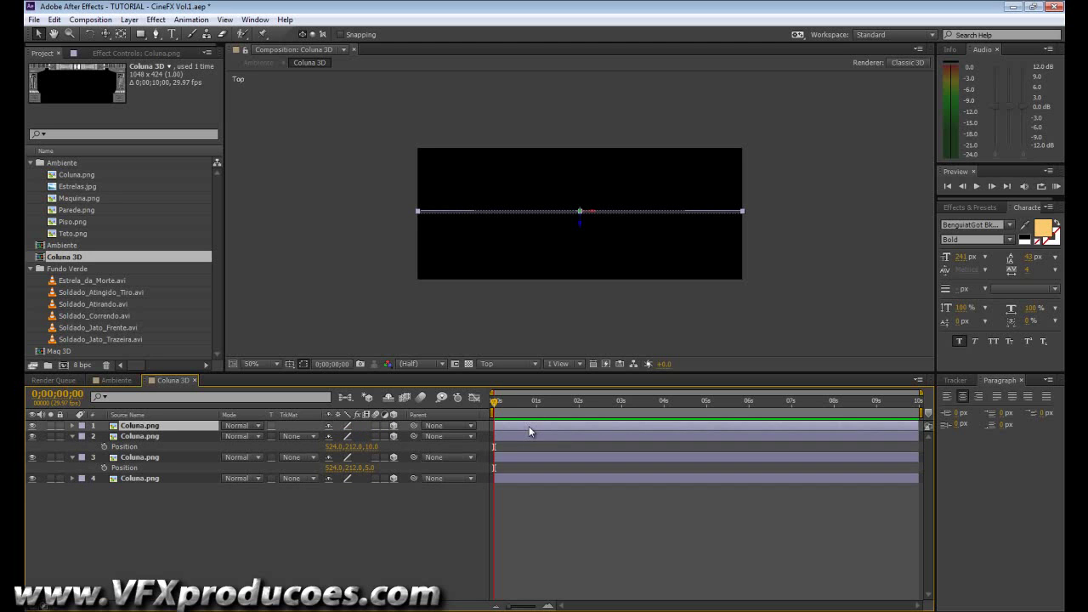
key(p)
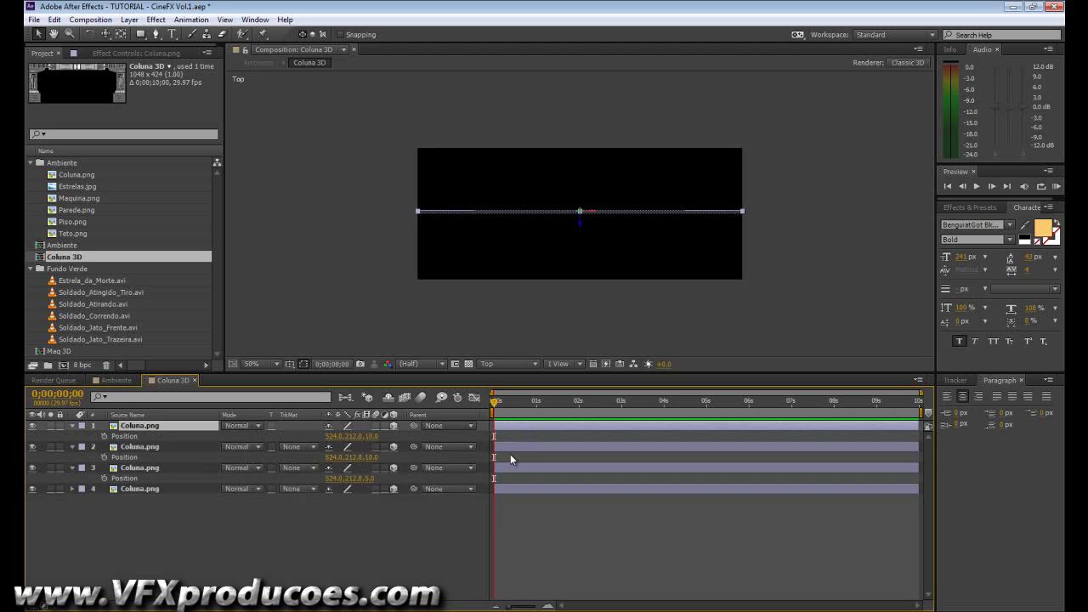
click(375, 436)
text(15)
key(Return)
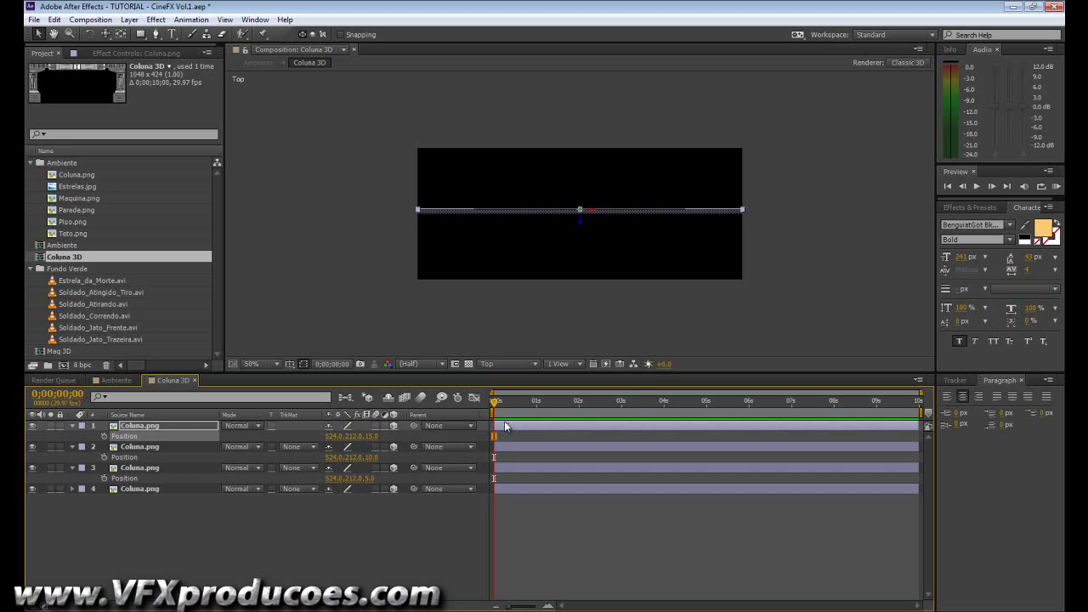
- Duplicate the Coluna.png copy at Z 15 and set the new layer's Z position to 20
key(ctrl+d)
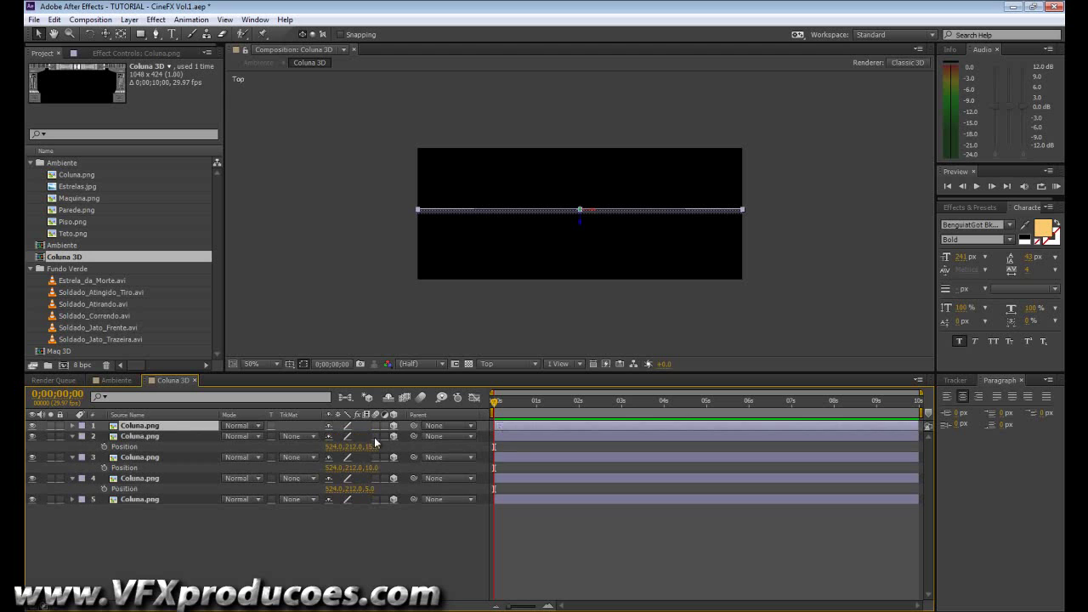
key(p)
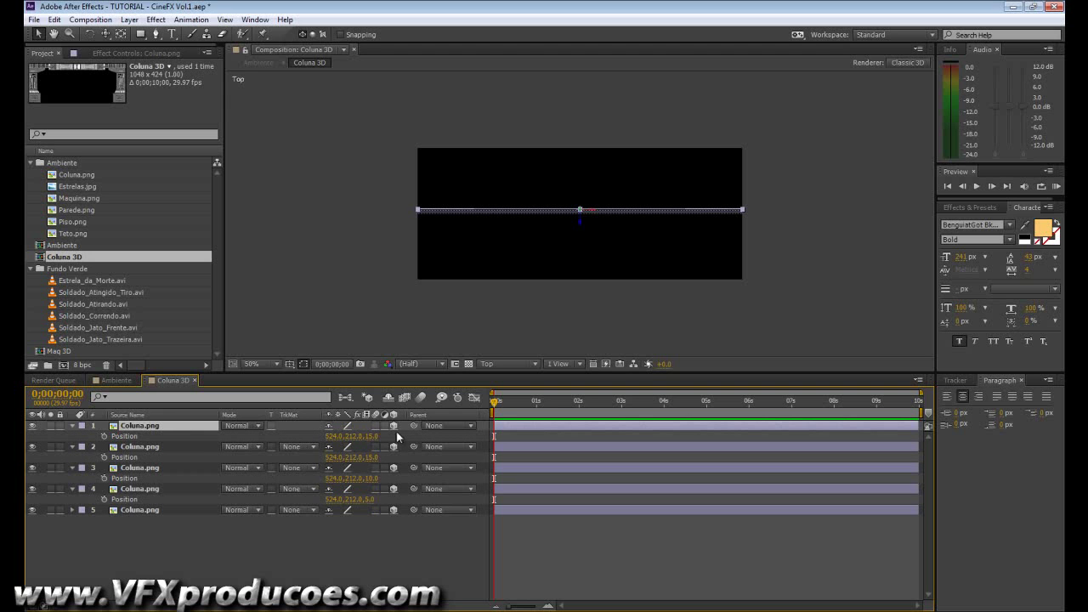
text(20)
key(Return)
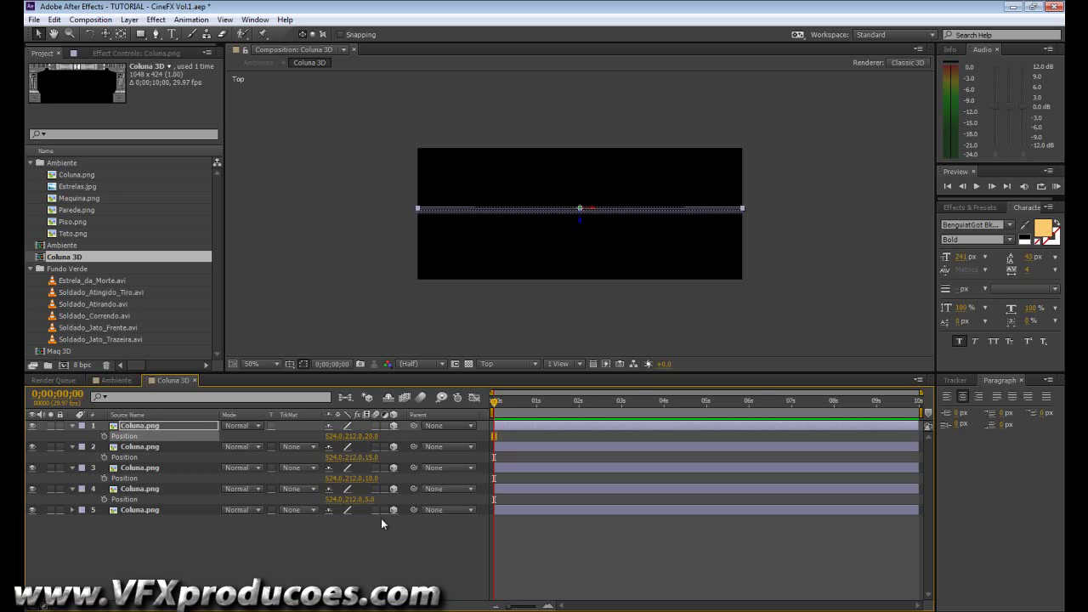
- Duplicate the original Coluna.png layer at the end of the stack and set the copy's Z position to -5
click(142, 510)
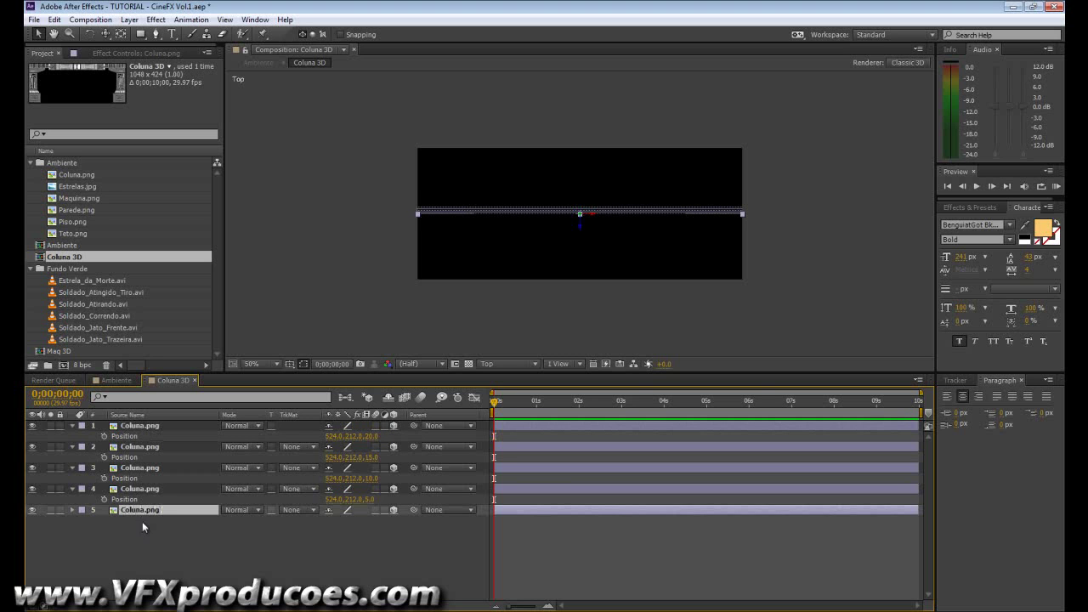
key(p)
key(ctrl+d)
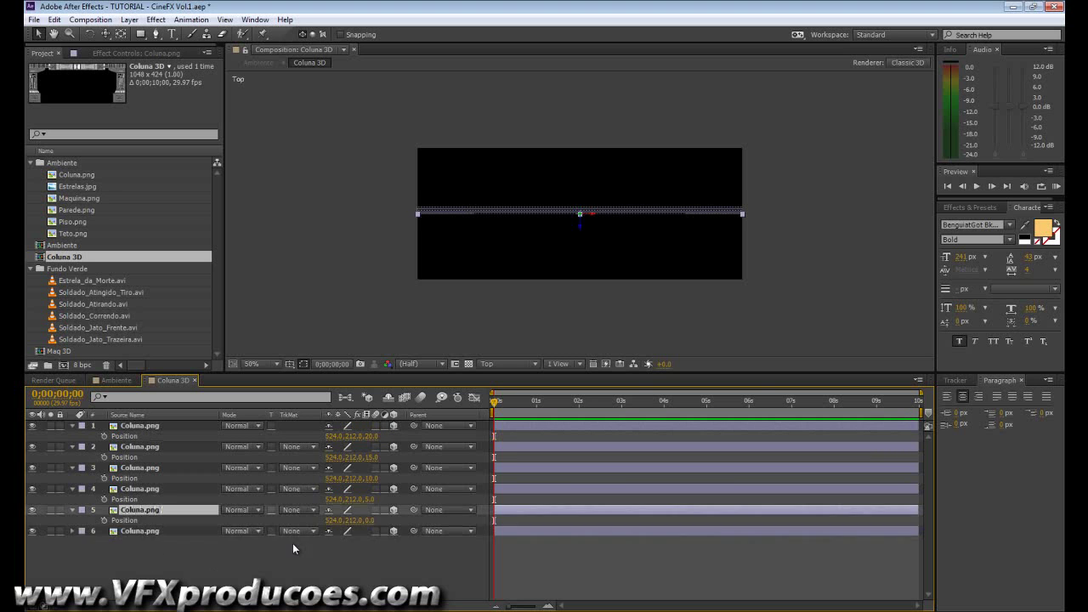
text(-5)
key(Return)
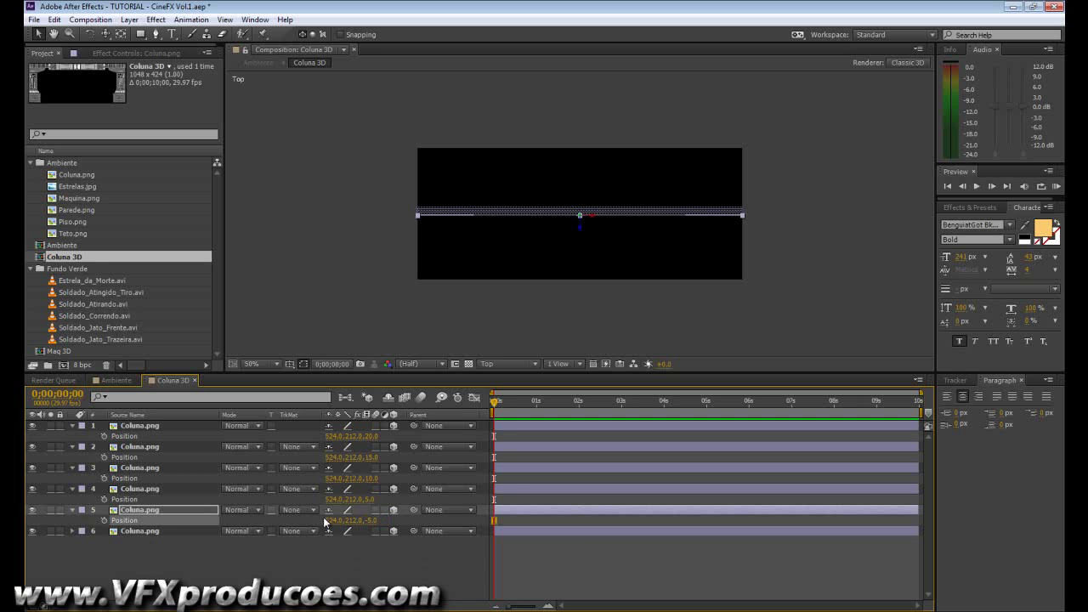
- Duplicate the Coluna.png copy at Z -5 and set the new layer's Z position to -10
click(159, 512)
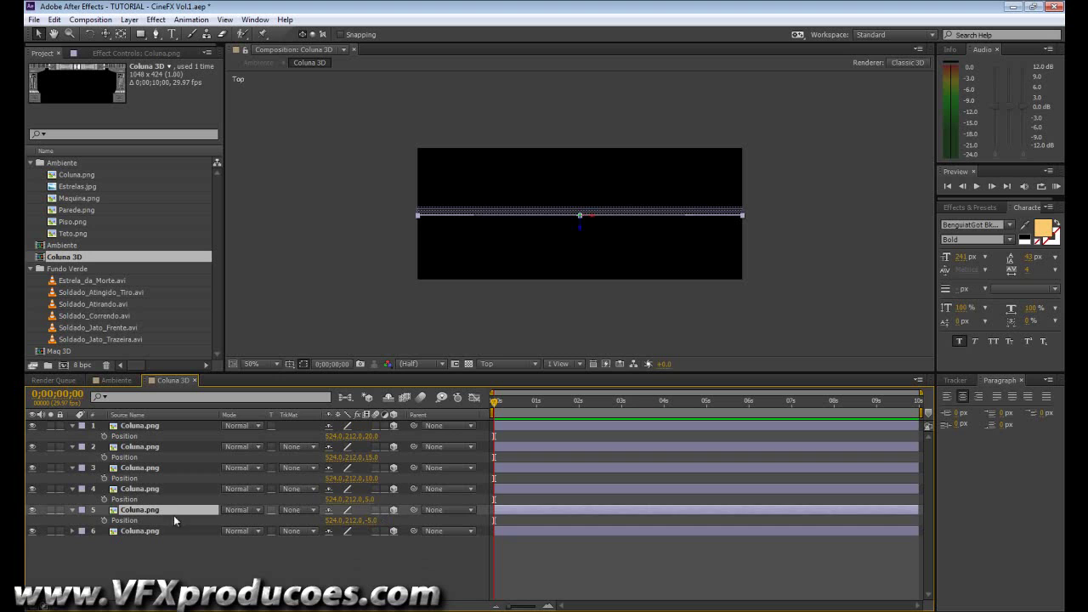
key(ctrl+d)
key(p)
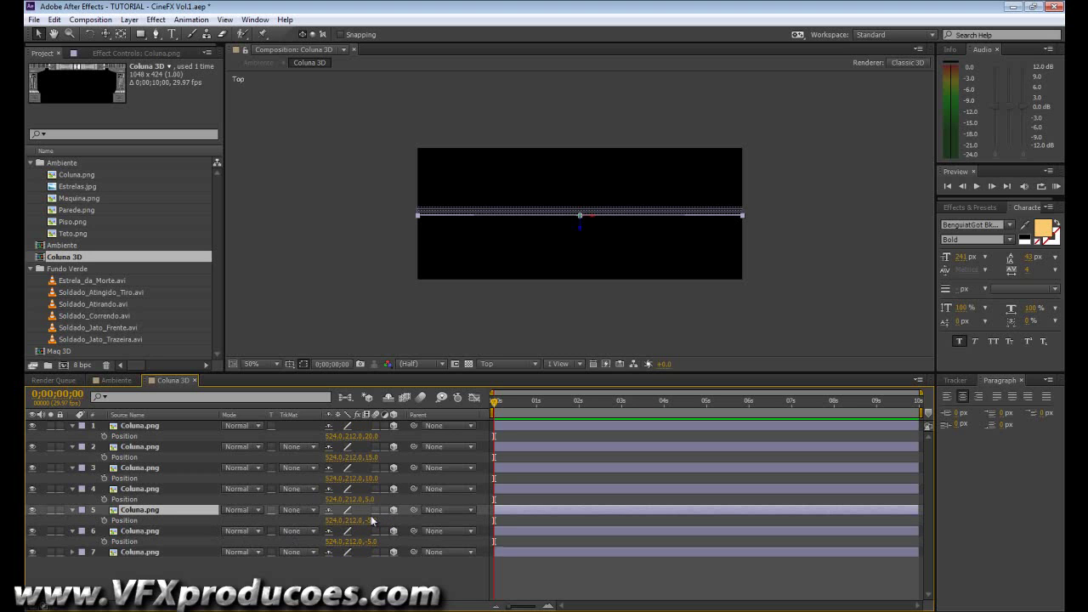
click(372, 520)
text(-10)
key(Return)
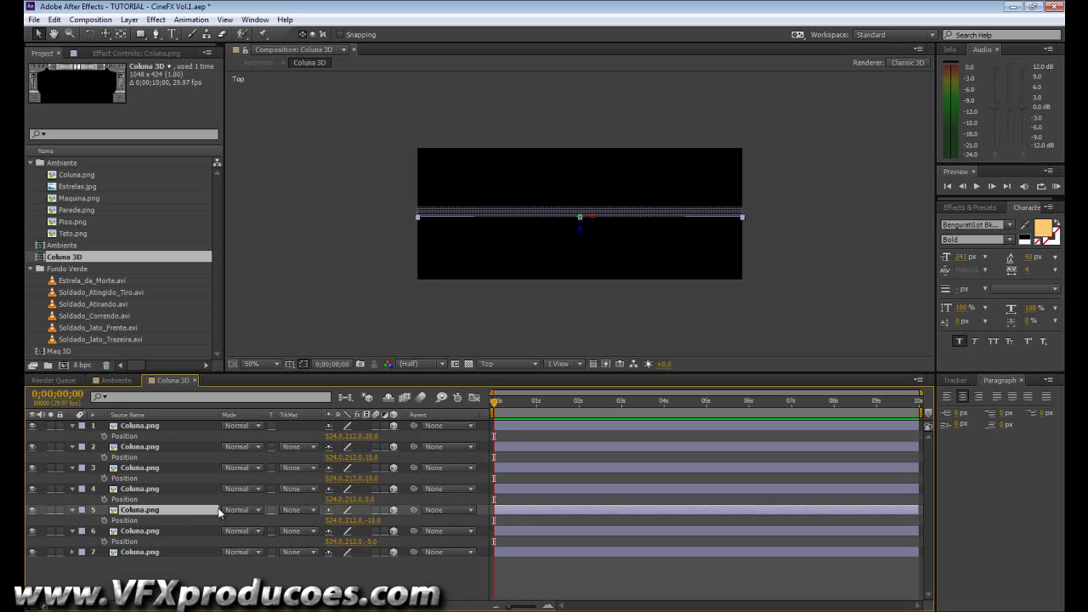
- Duplicate the Coluna.png copy at Z -10 and set the new layer's Z position to -15
key(ctrl+d)
click(374, 520)
text(-15)
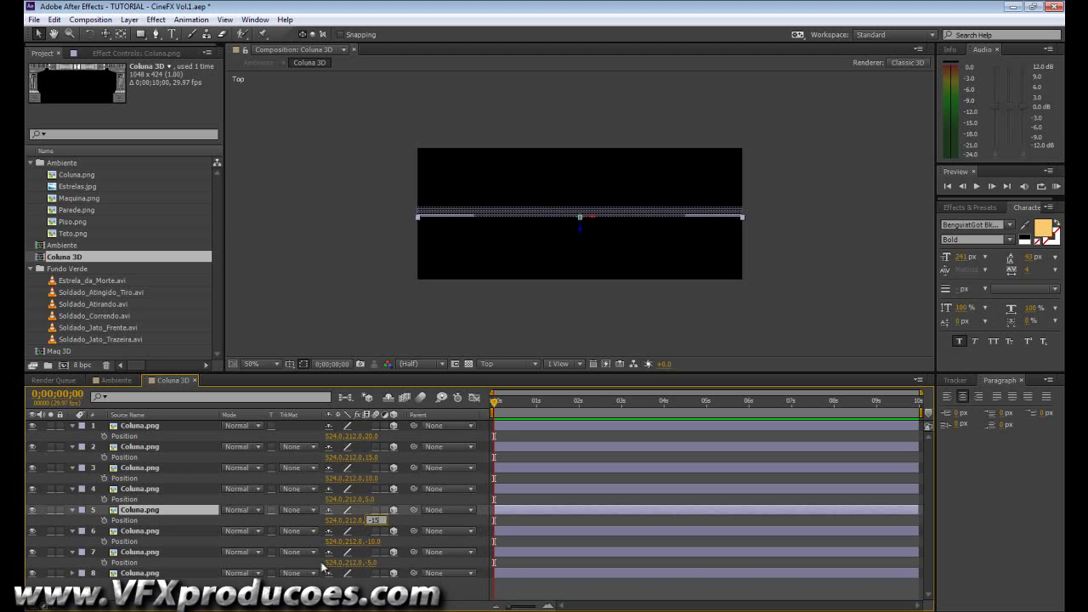
key(Return)
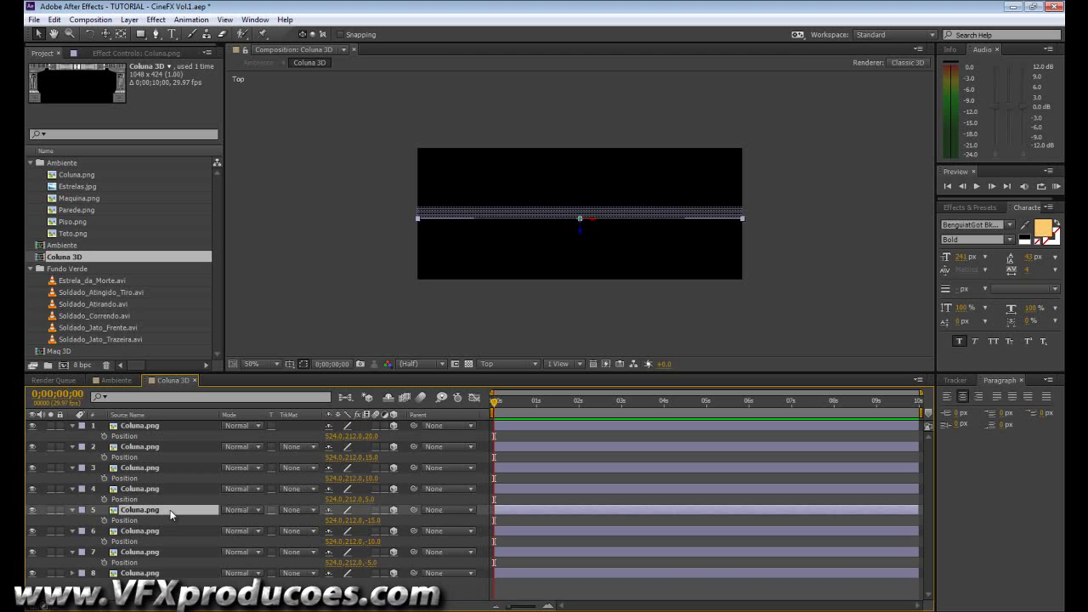
- Duplicate the Coluna.png copy at Z -15 and set the new layer's Z position to -20
key(ctrl+d)
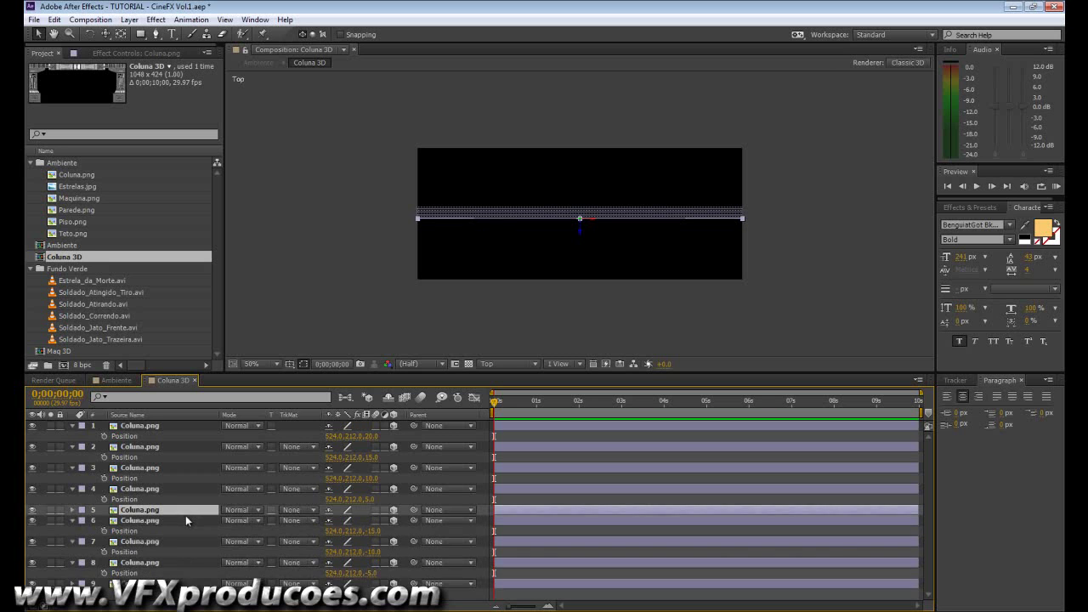
click(371, 519)
text(-20)
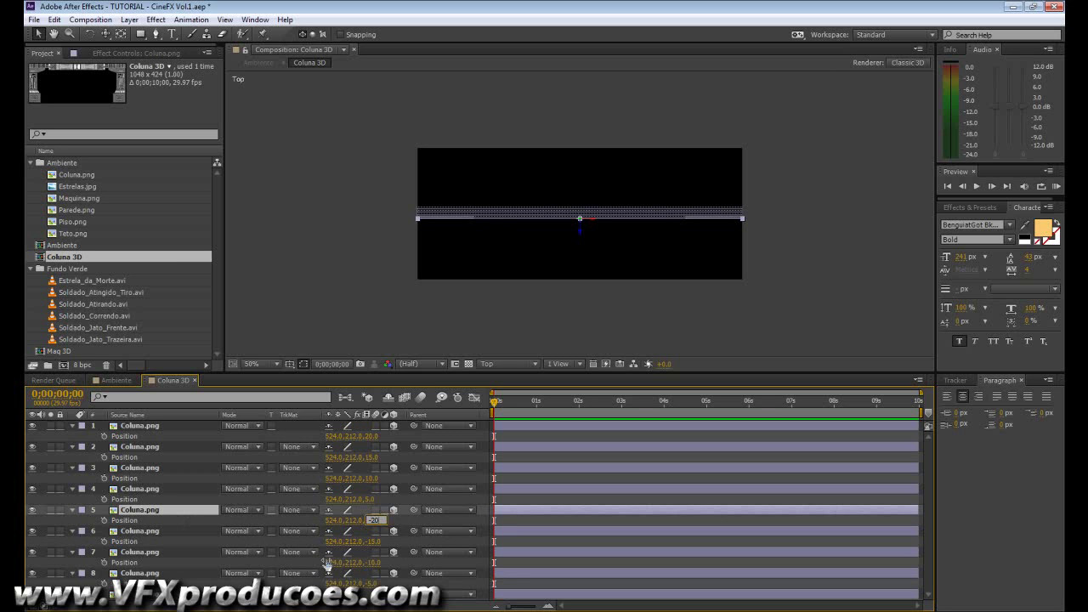
key(Return)
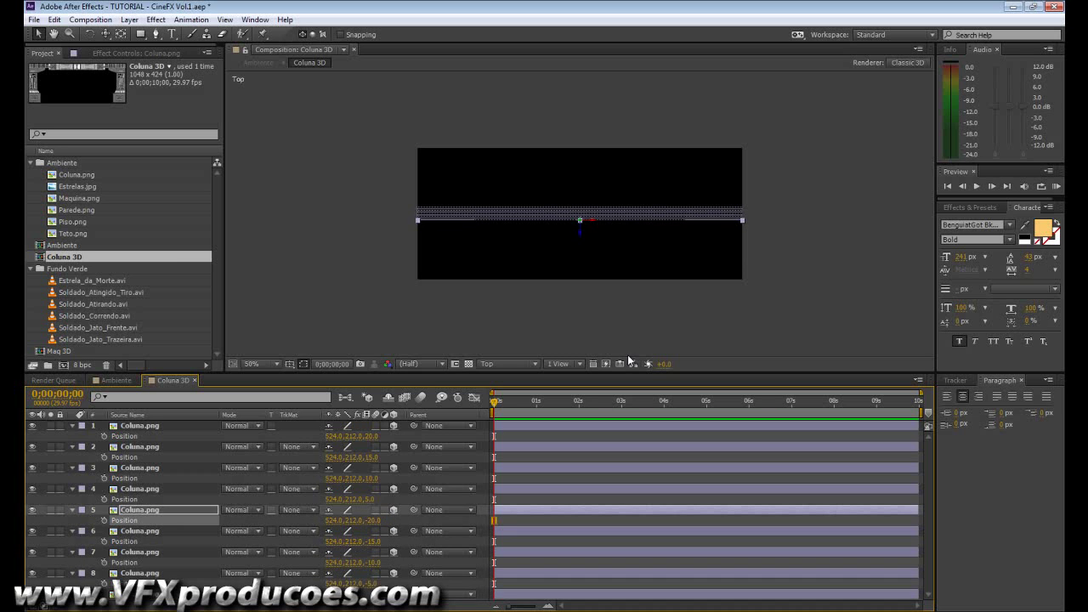
- Close the Coluna 3D composition and collapse transformations on the Coluna 3D layer in the Ambiente composition
click(563, 274)
key(/)
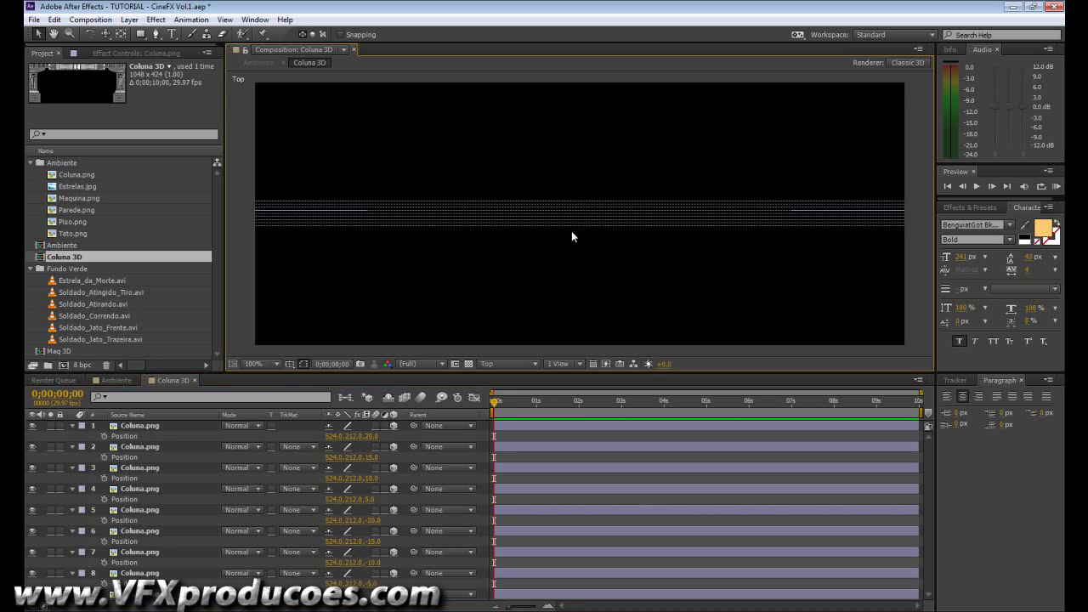
click(194, 380)
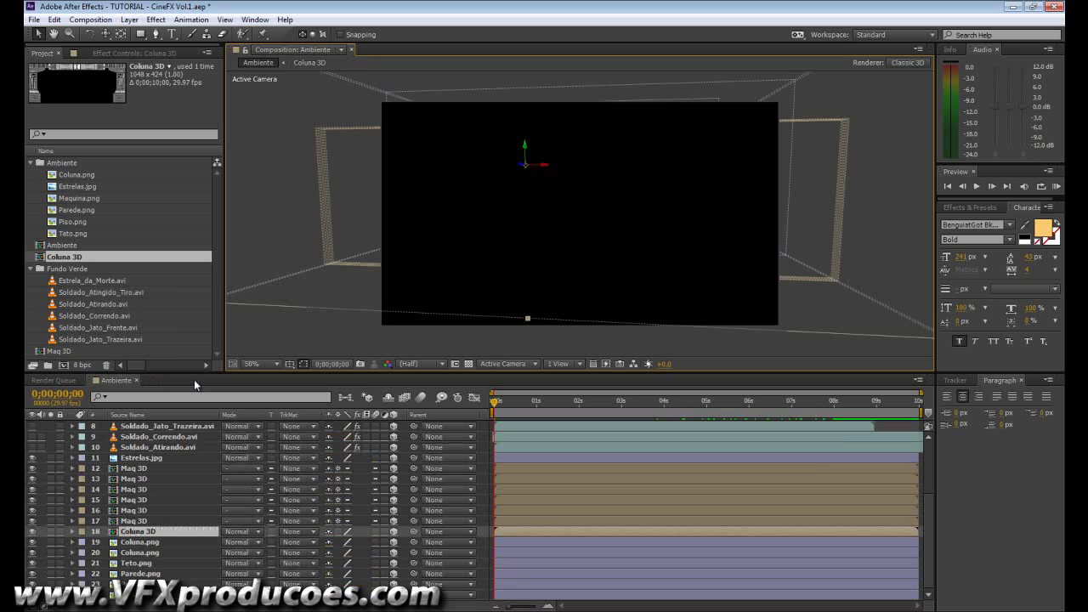
click(338, 531)
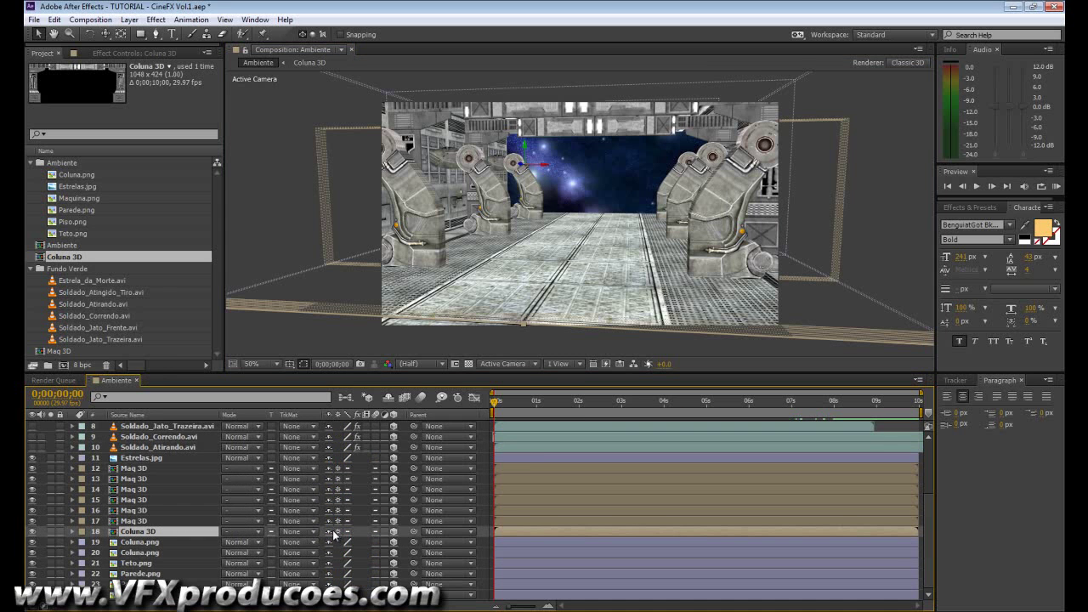
- Replace the two remaining Coluna.png layers in Ambiente with the Coluna 3D precomp and collapse their transformations
click(146, 543)
ctrl+click(140, 555)
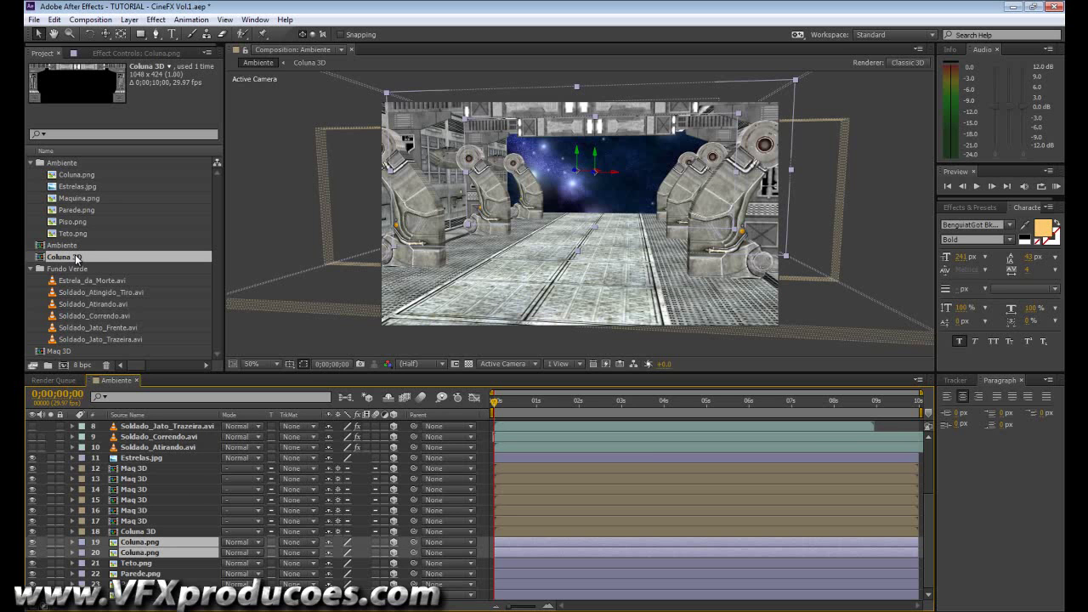
drag(77, 258, 153, 553)
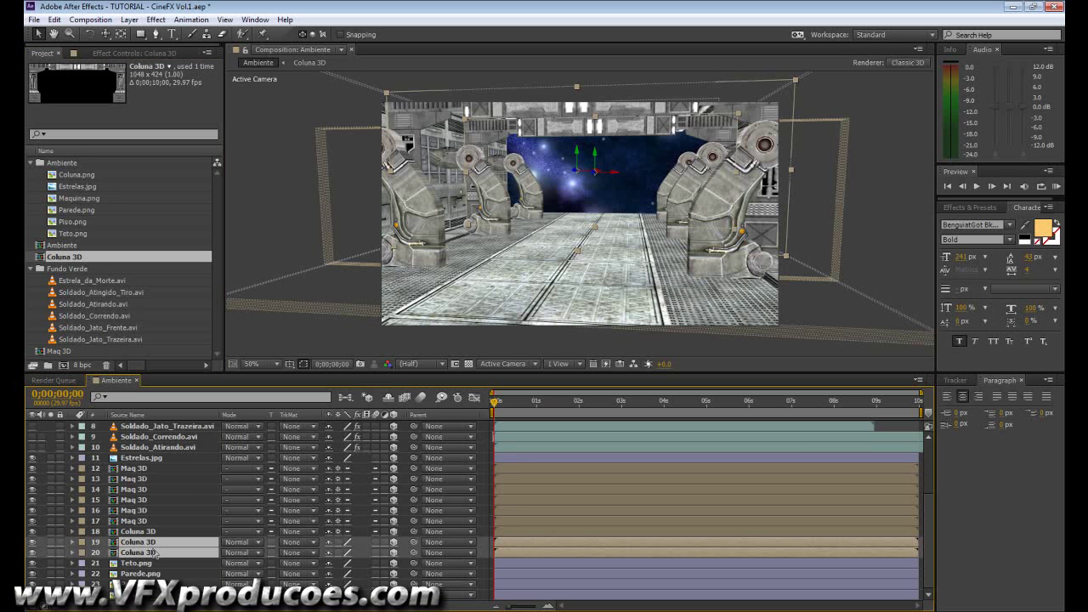
click(339, 552)
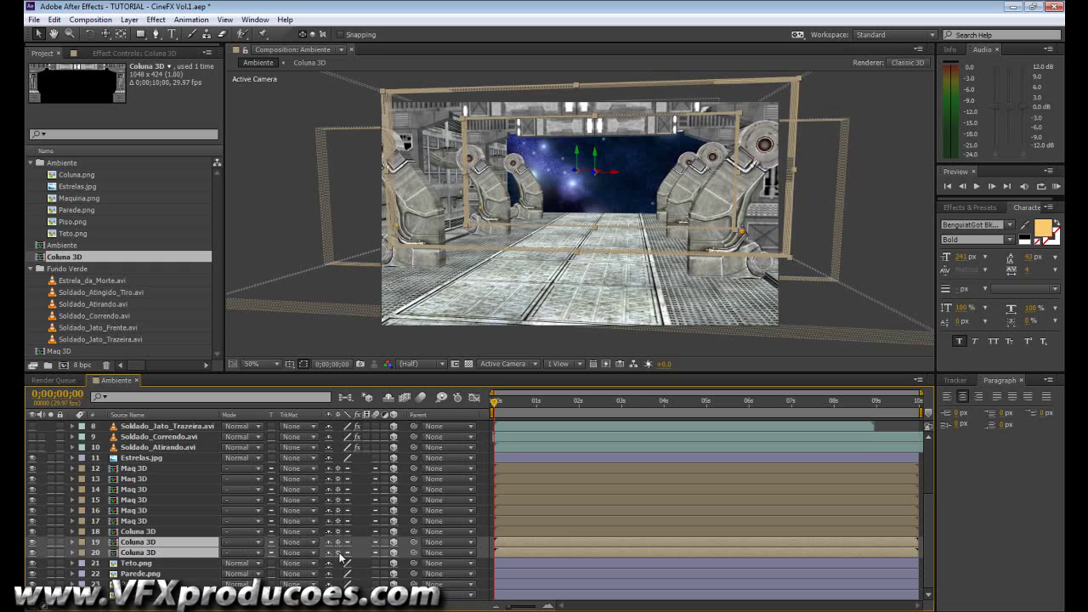
drag(893, 274, 752, 274)
click(751, 274)
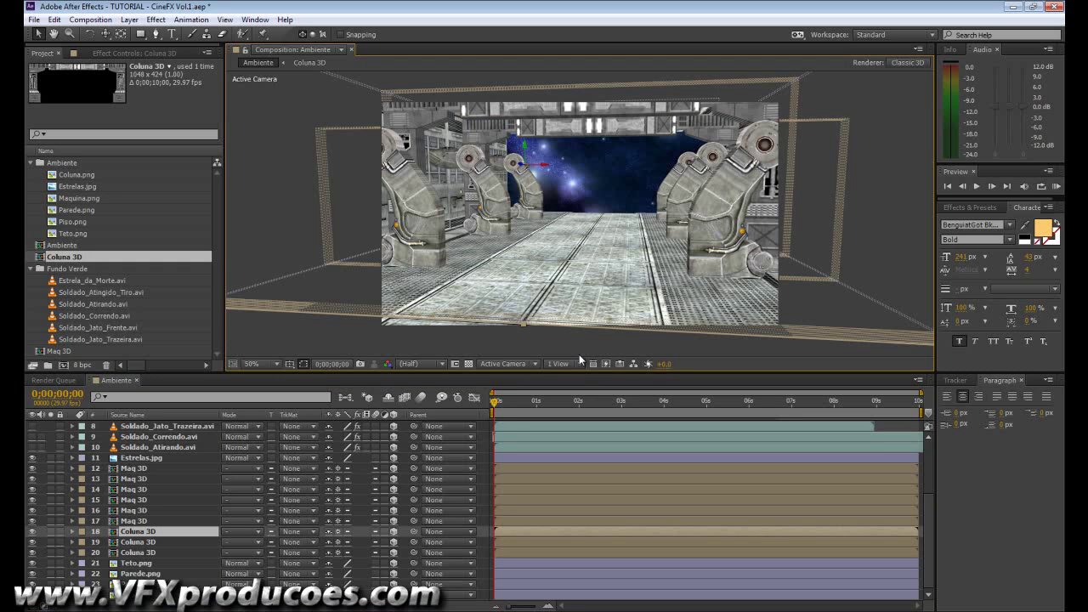
- Make the Estrela_da_Morte.avi layer and all four lights, Light 1 through Light 4, visible in the Ambiente composition
drag(494, 401, 635, 405)
click(681, 353)
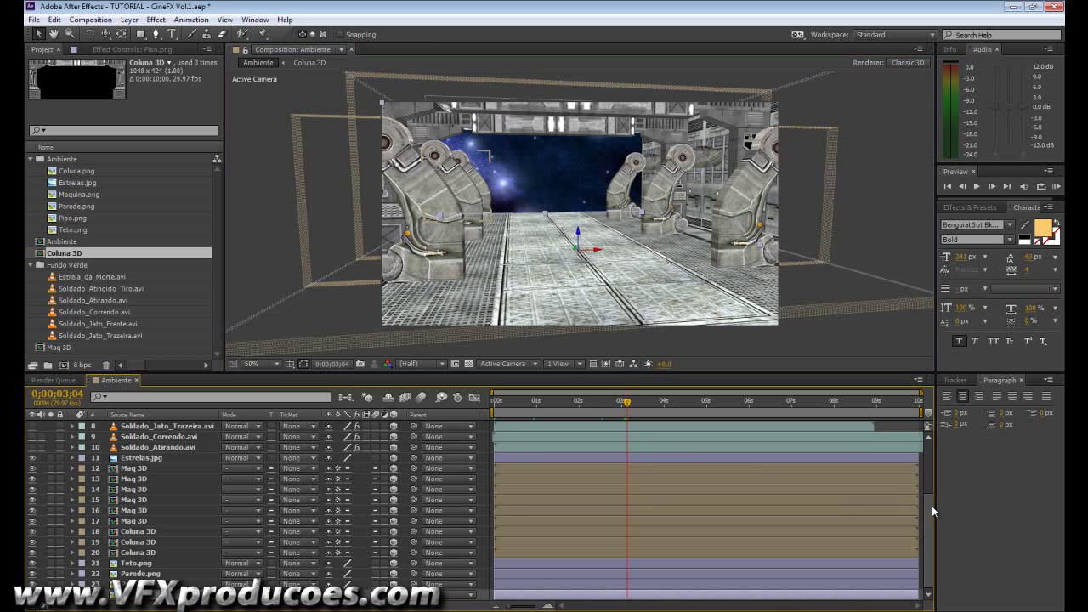
scroll(931, 484, up, 2)
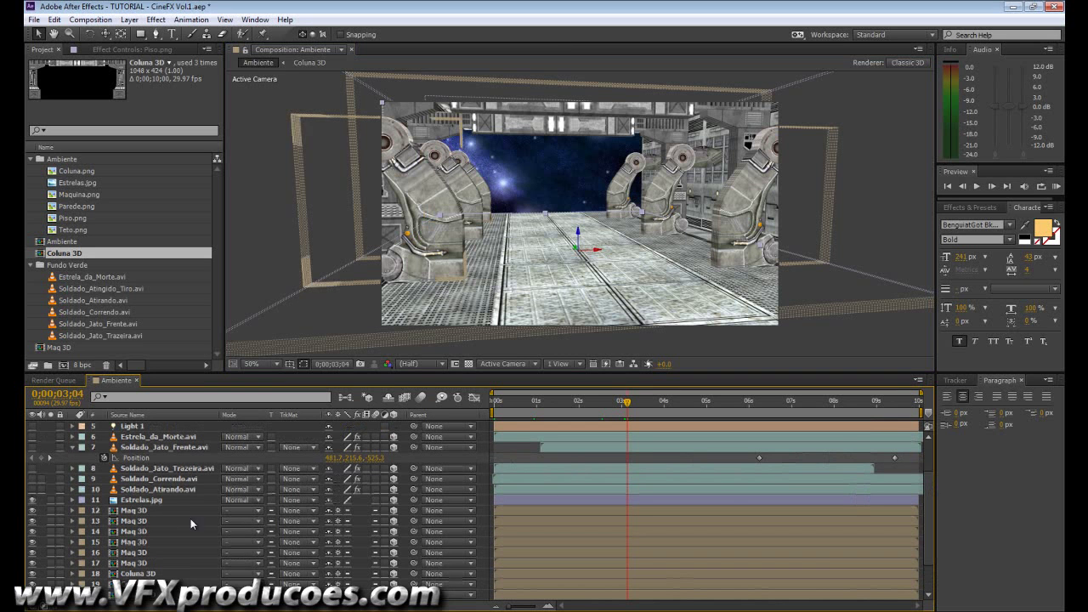
click(31, 437)
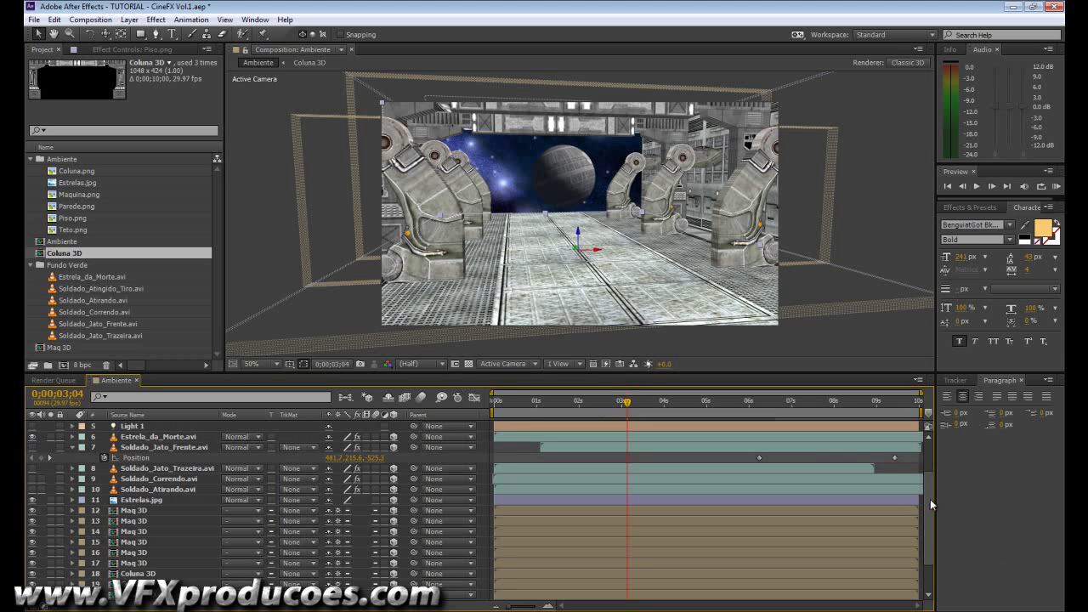
drag(927, 495, 927, 466)
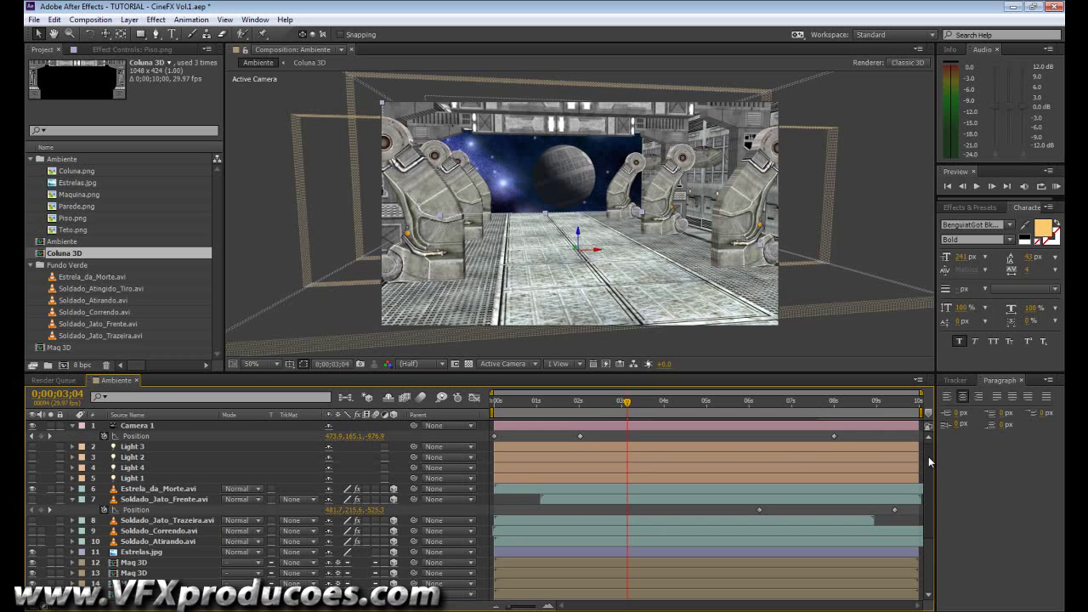
drag(34, 455, 35, 481)
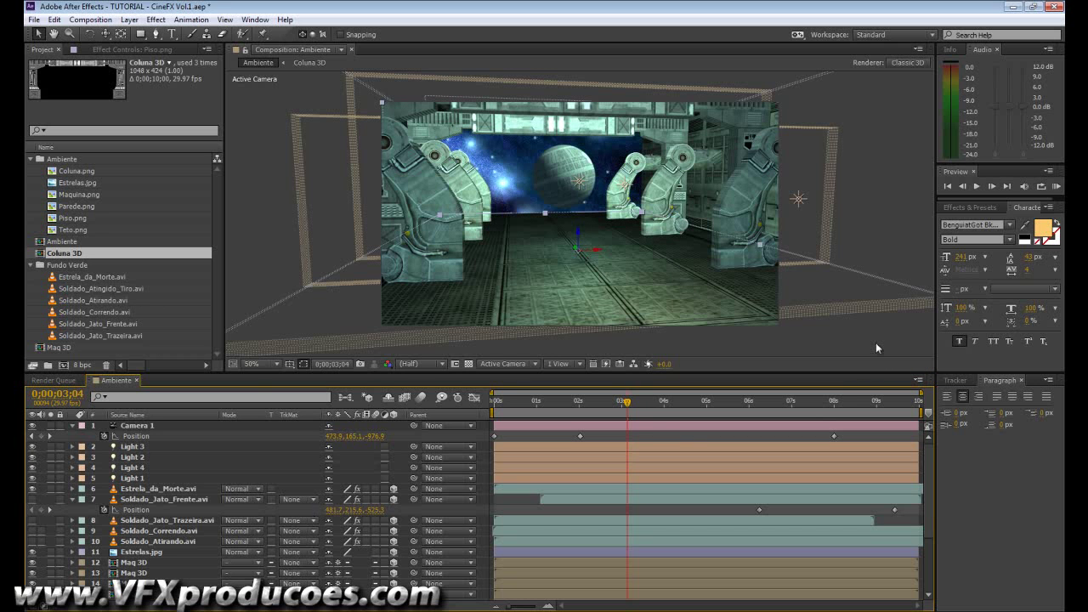
- Add the Ambiente composition to the render queue and start rendering it to Ambiente.avi
click(579, 405)
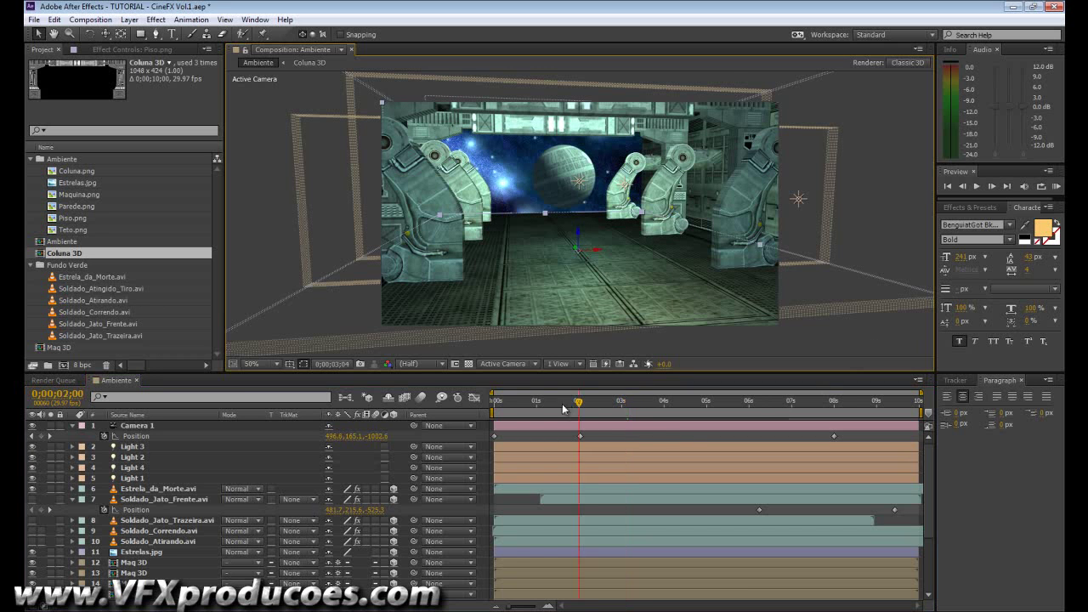
drag(568, 409, 498, 406)
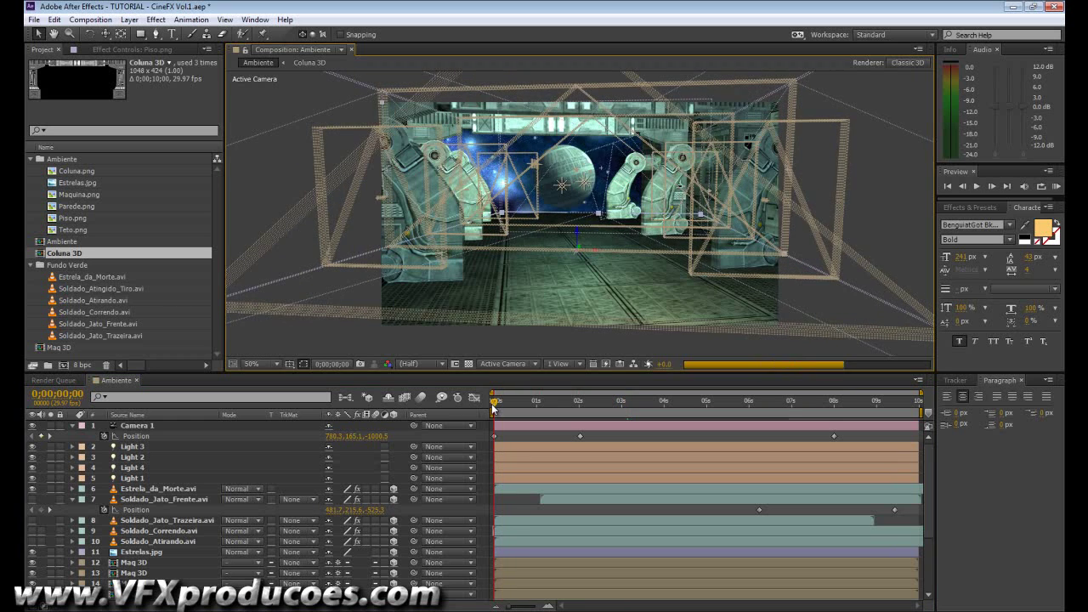
click(102, 21)
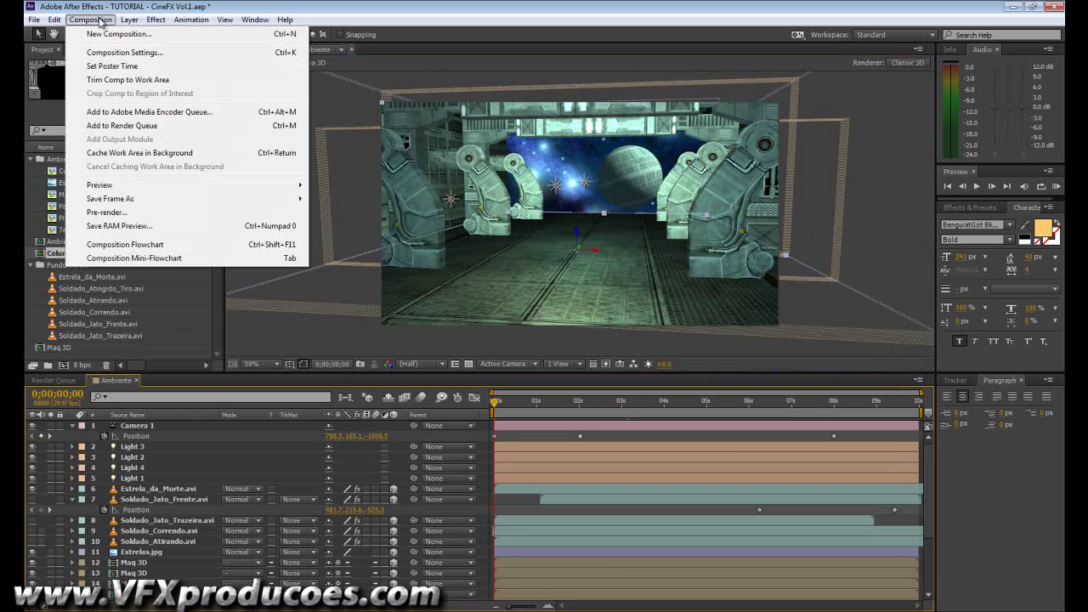
click(129, 127)
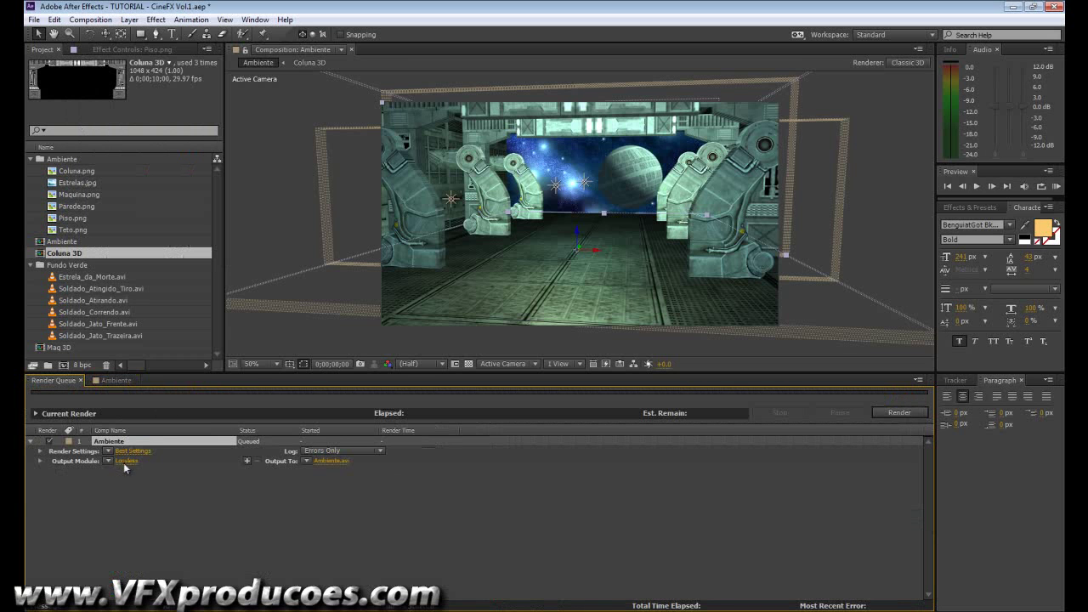
click(331, 470)
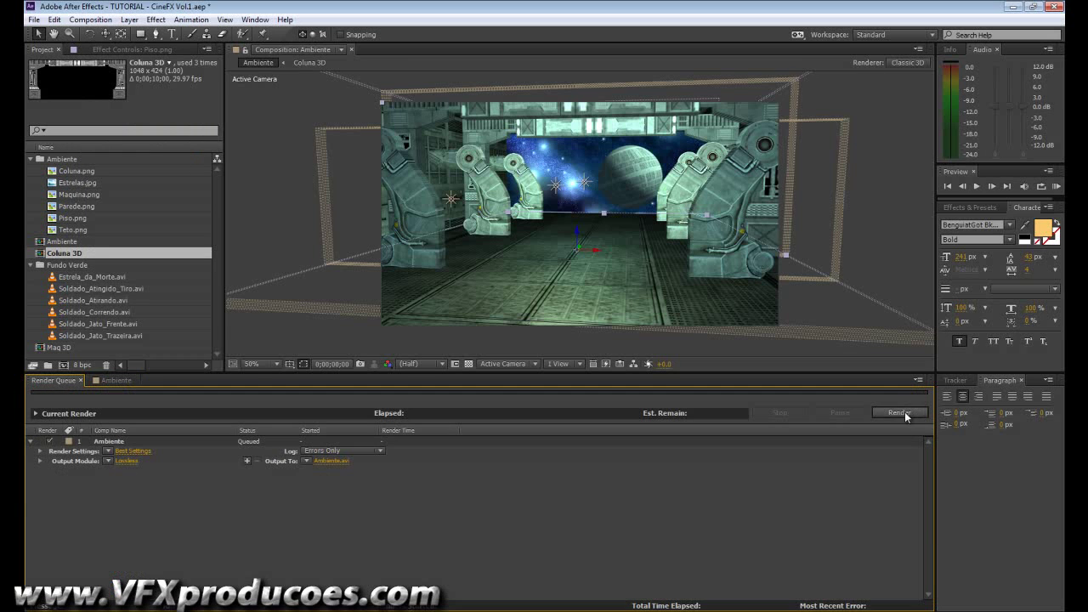
click(899, 412)
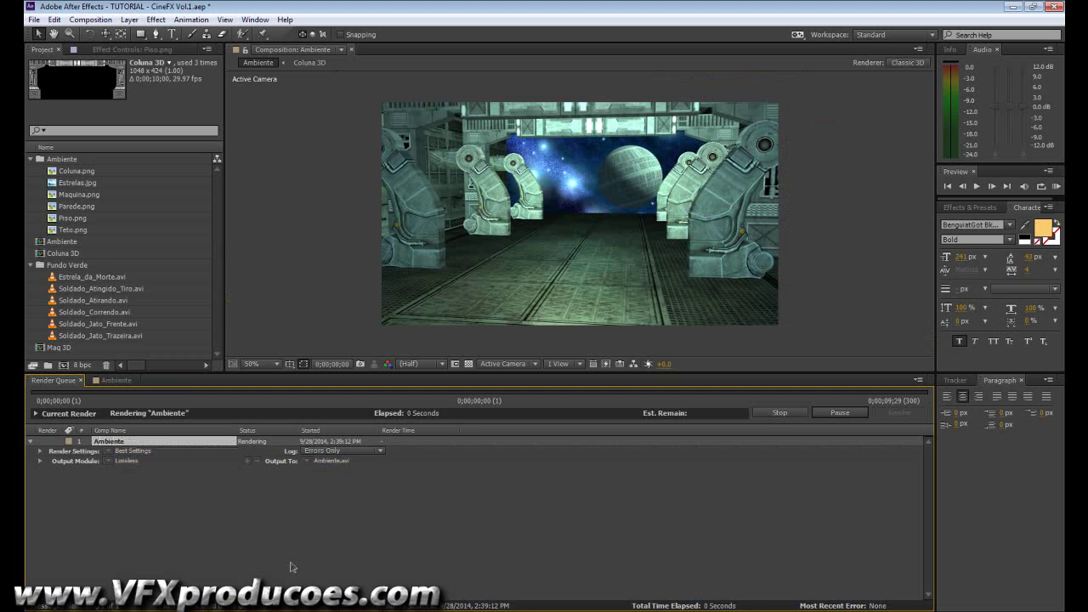